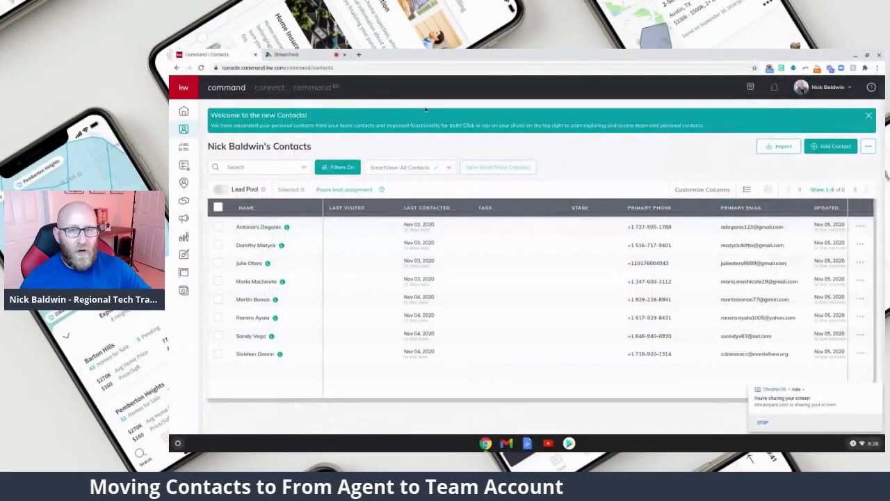
Move all of the agent's personal contacts to the Superior Homes Group account with the Change Account bulk action.
click(879, 390)
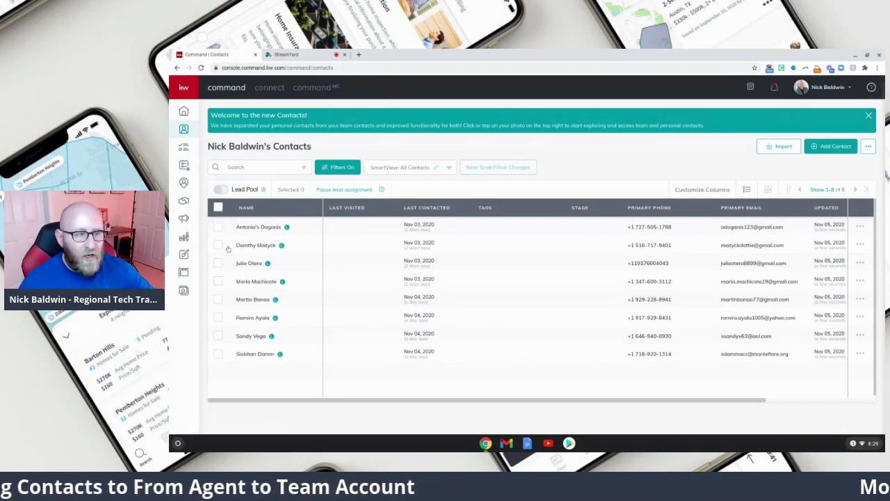
click(219, 207)
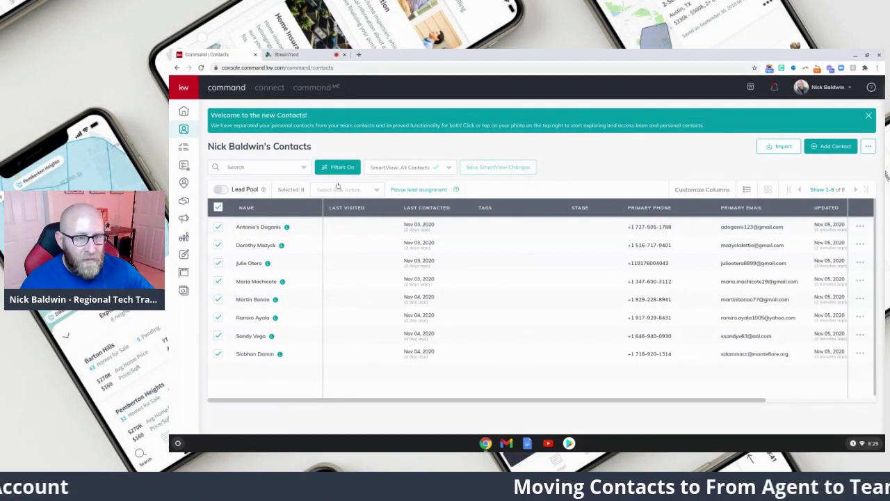
click(355, 189)
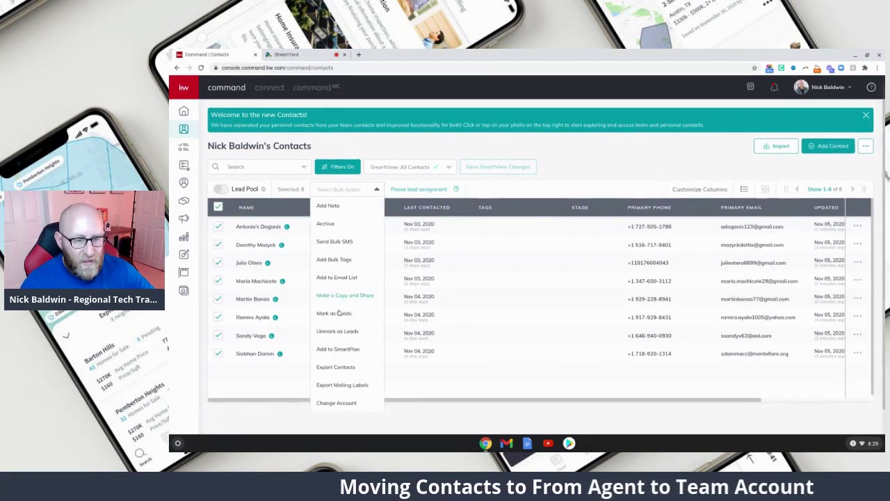
click(344, 404)
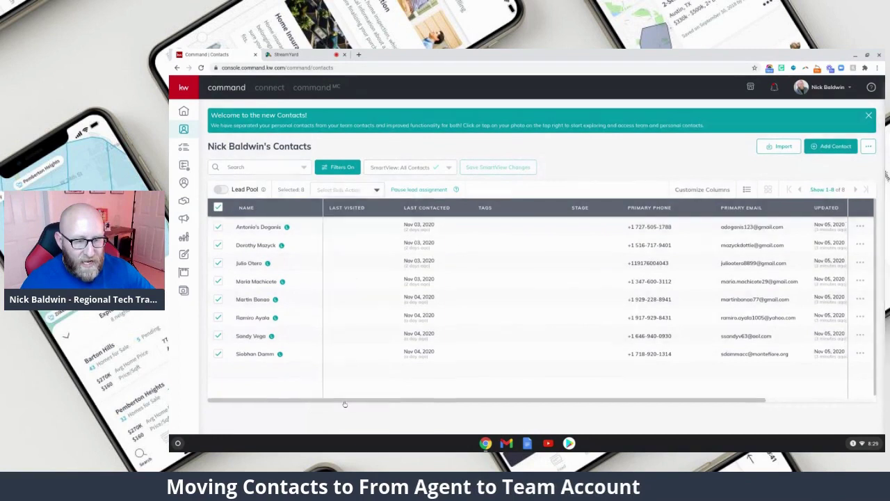
click(475, 257)
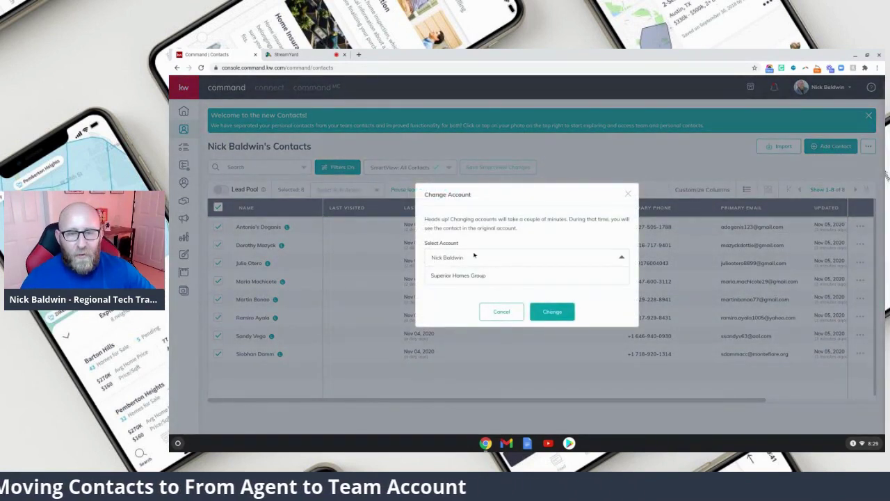
click(513, 278)
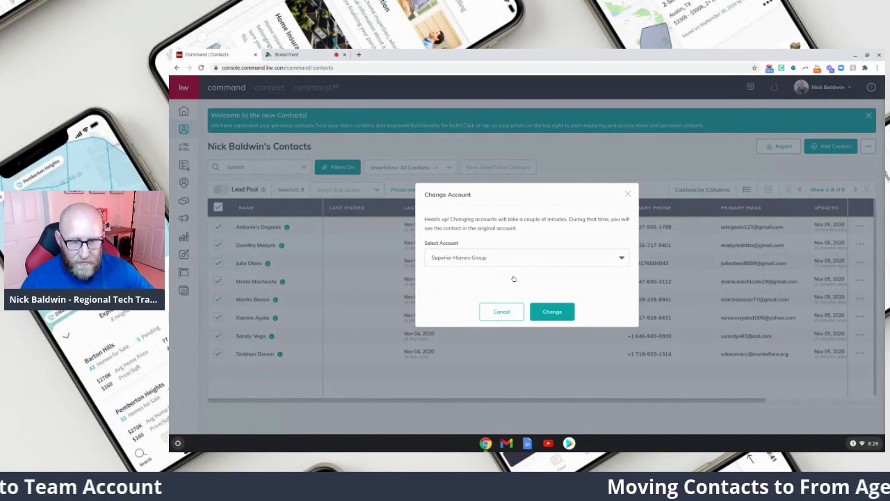
click(535, 313)
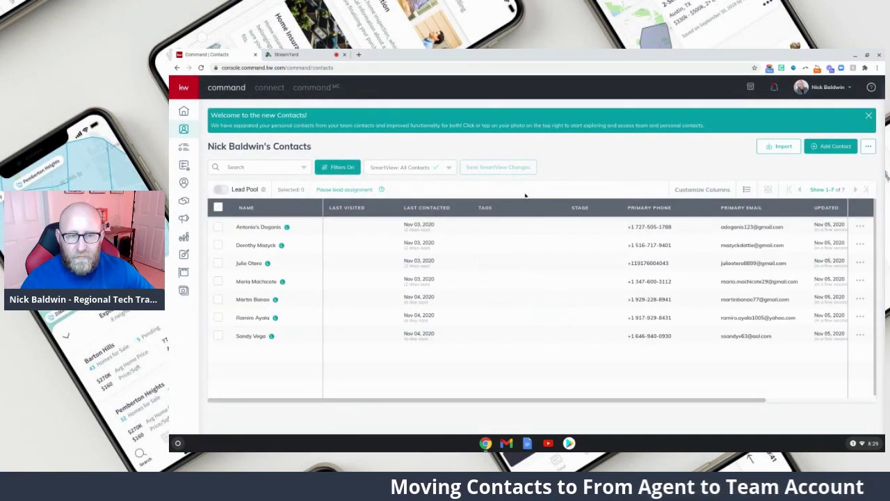
Switch to the Superior Homes Group account and view the details of the second contact in its contact list.
click(829, 89)
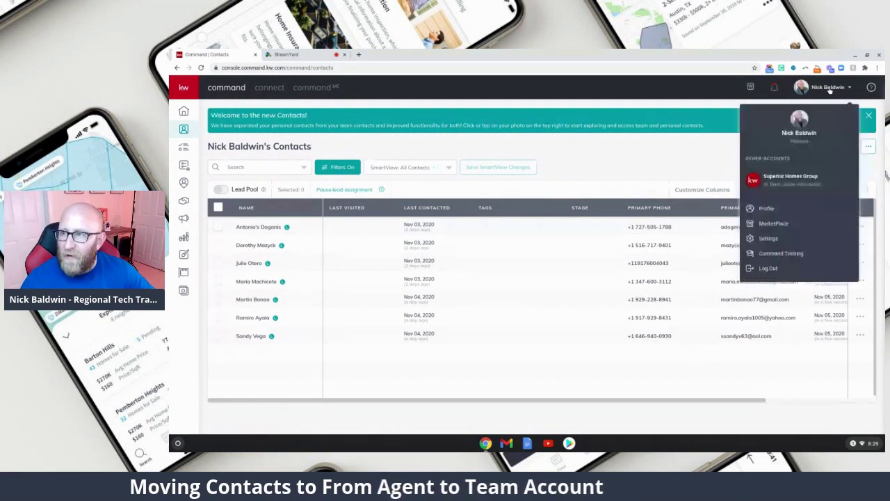
click(795, 183)
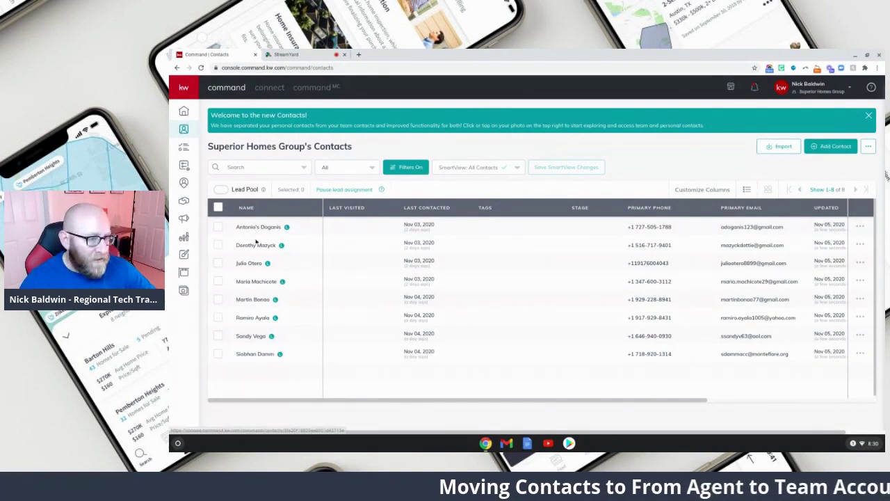
click(256, 246)
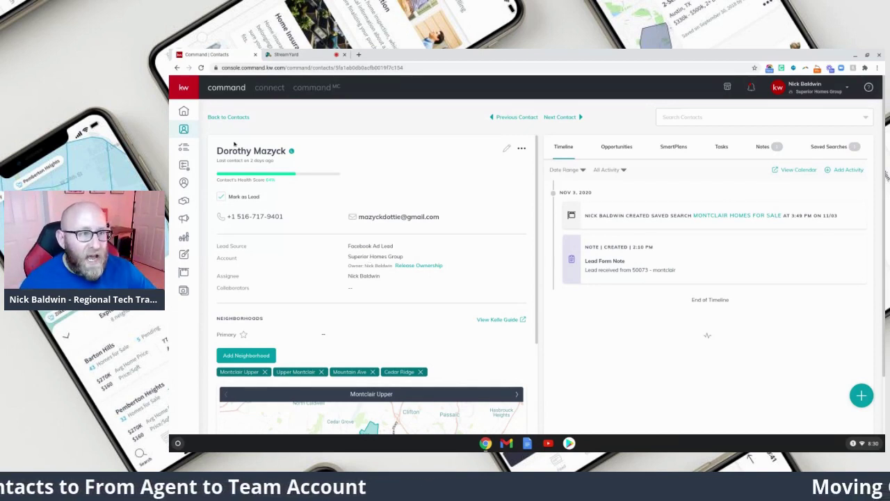
click(217, 118)
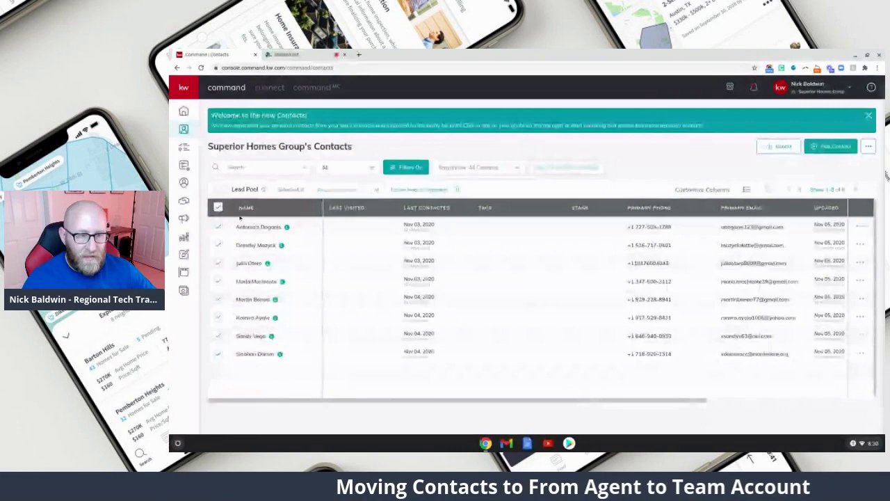
Change the account of all team contacts back to the agent's personal account and switch to that account.
click(348, 189)
click(337, 404)
click(487, 258)
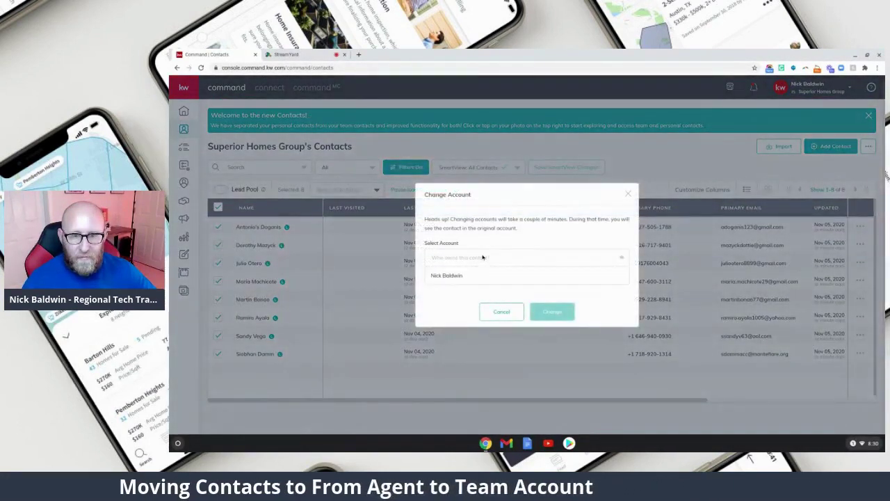
click(459, 274)
click(551, 311)
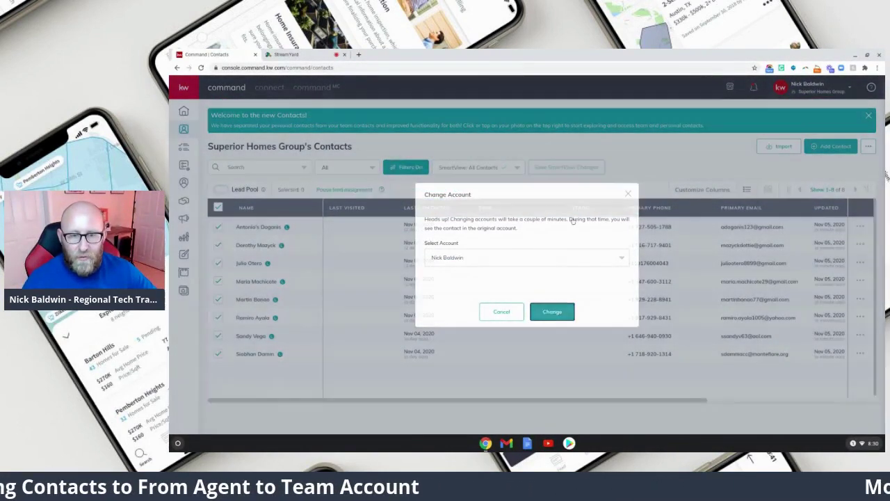
click(812, 89)
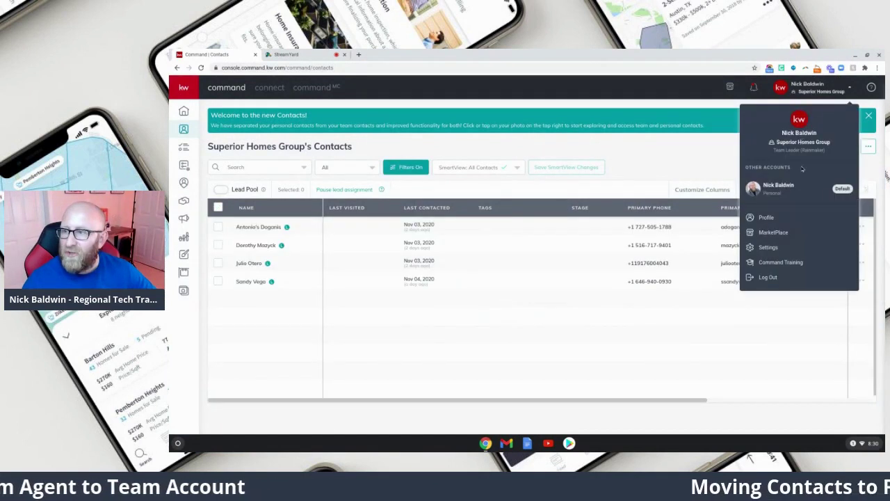
click(786, 189)
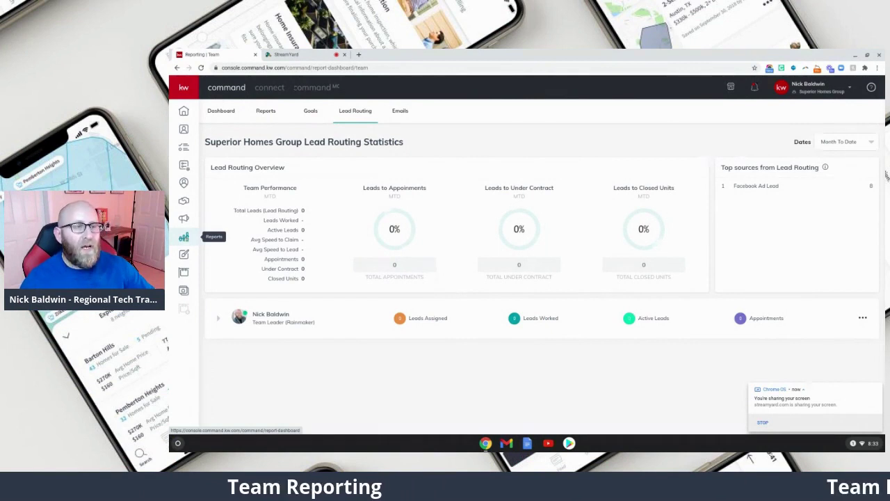
Check which account is active and read the explanations of the team's lead routing conversion percentages.
click(822, 85)
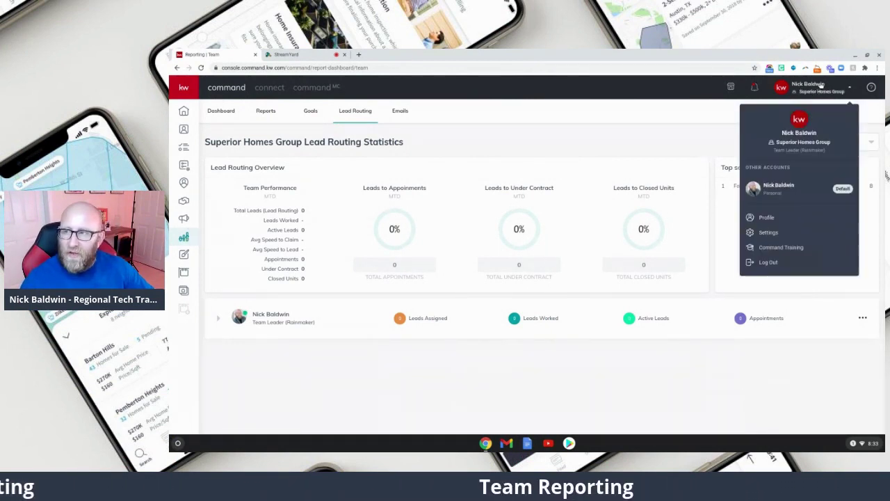
click(822, 84)
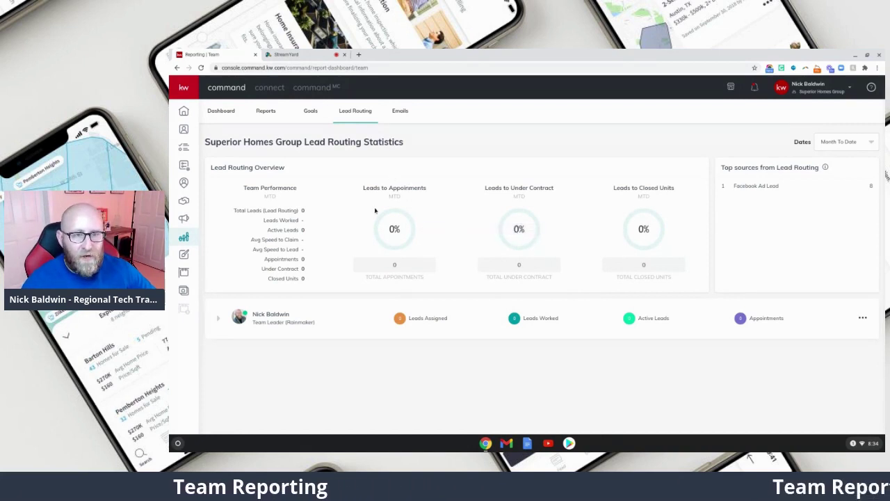
mouse_move(390, 229)
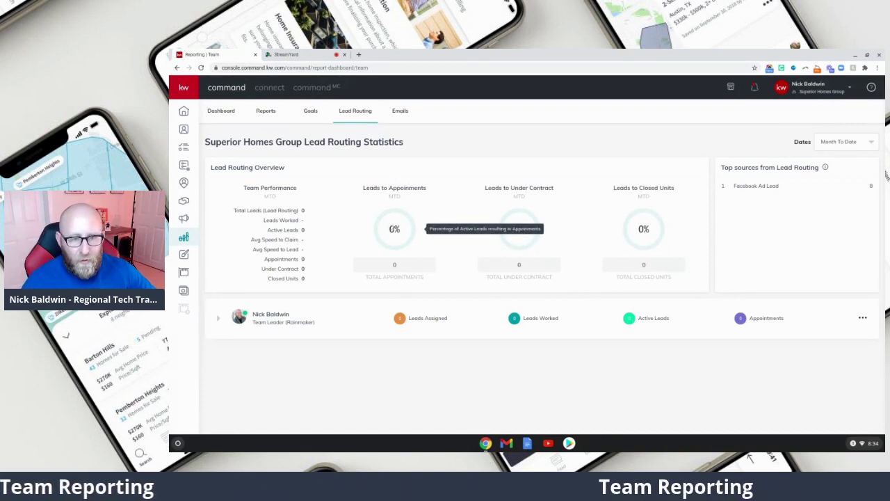
mouse_move(515, 229)
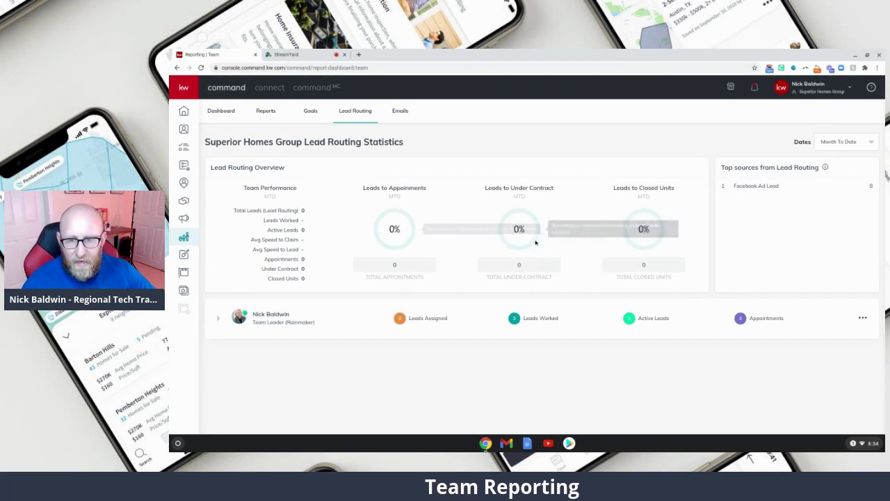
mouse_move(641, 229)
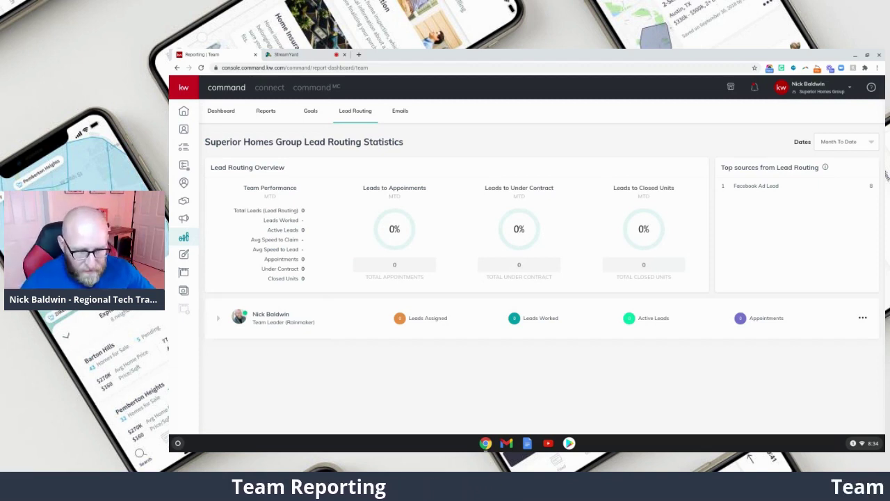
Expand the team leader's row in the lead routing statistics and review the agent summary.
click(219, 318)
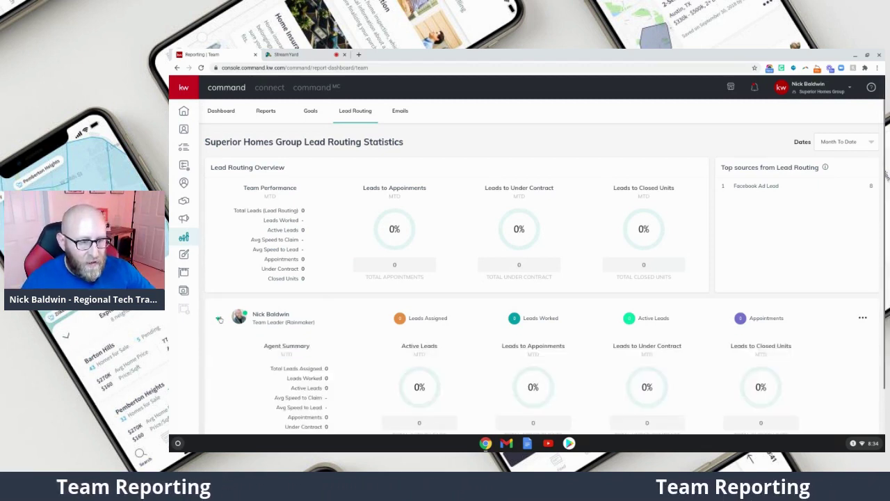
scroll(368, 303, down, 1)
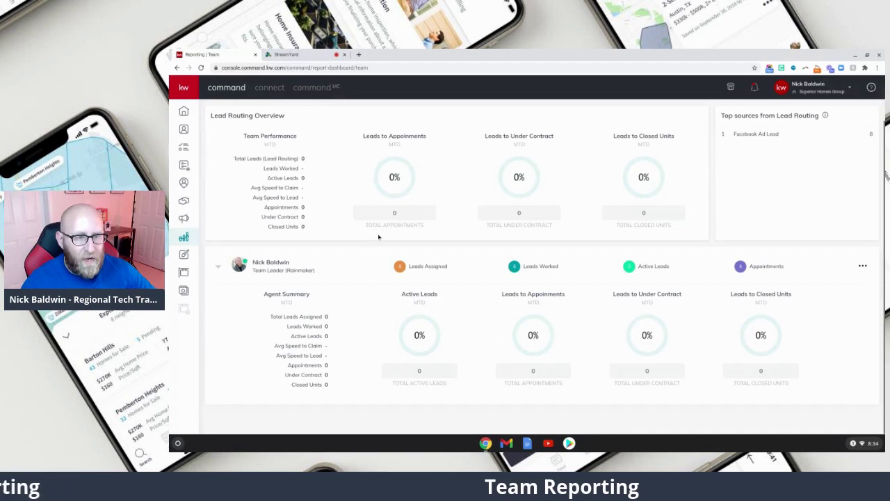
scroll(378, 237, up, 1)
scroll(353, 352, down, 1)
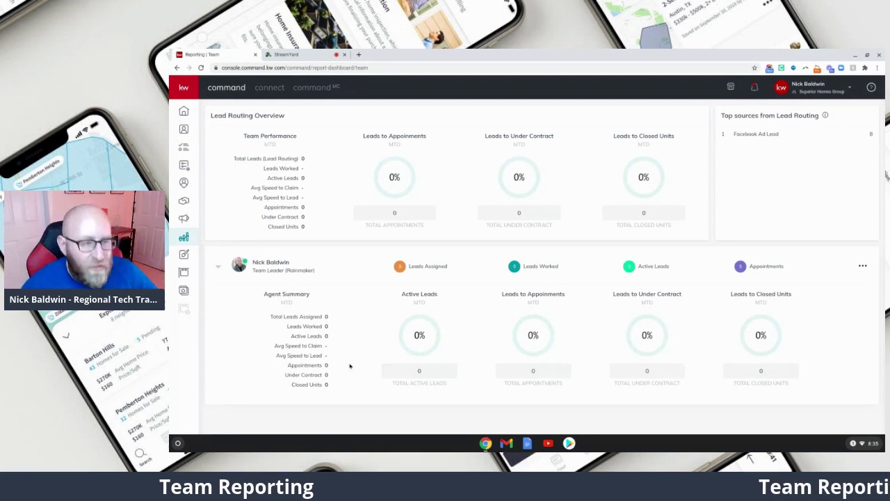
click(218, 265)
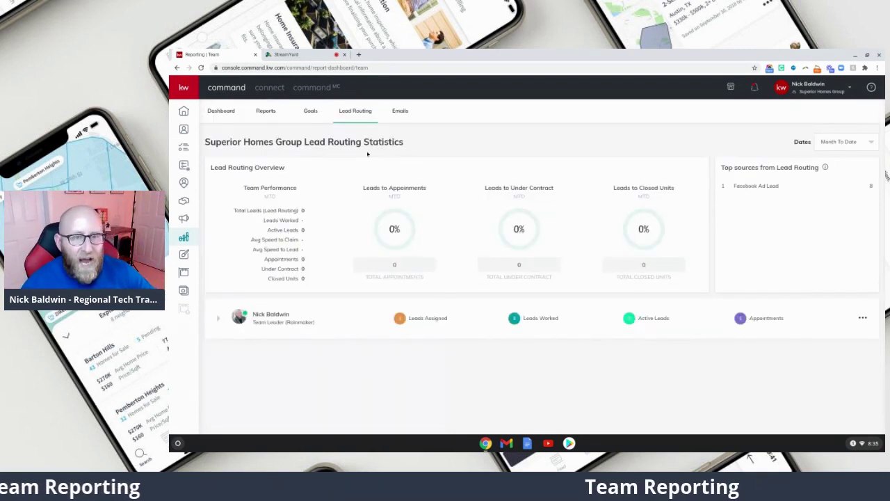
click(218, 320)
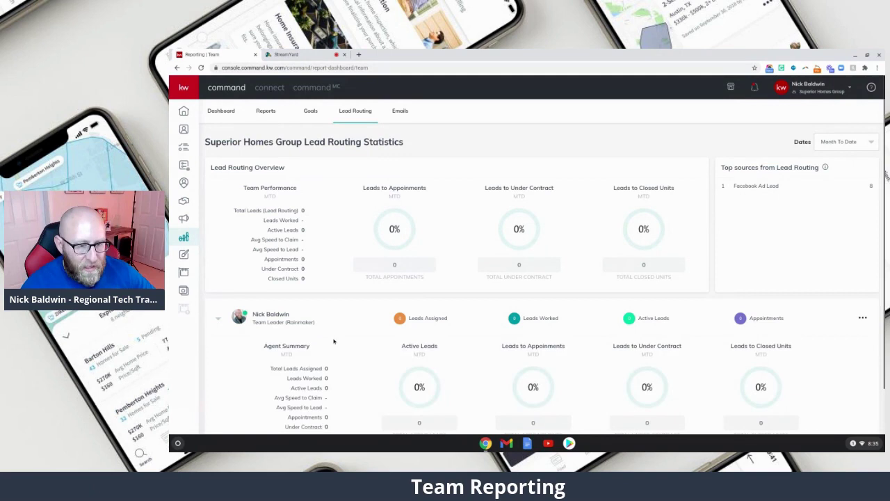
scroll(369, 350, down, 2)
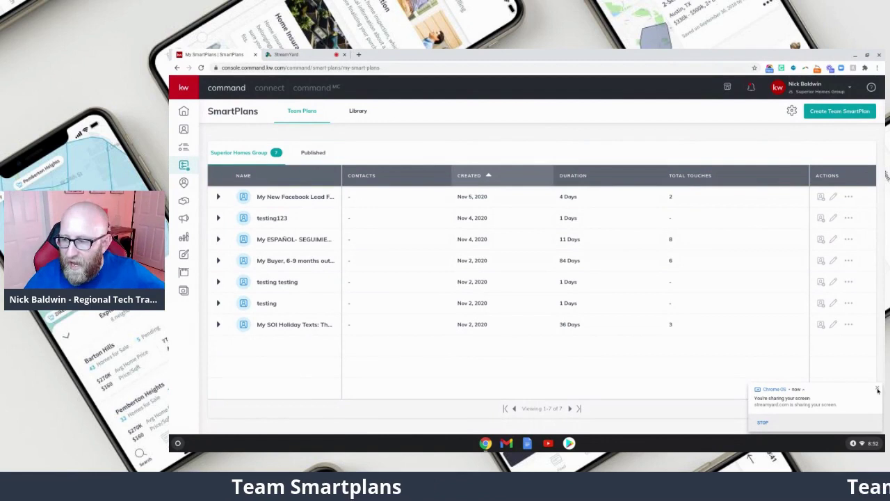
Dismiss the screen-sharing notification and open the Designated Agents settings for team SmartPlans.
click(878, 389)
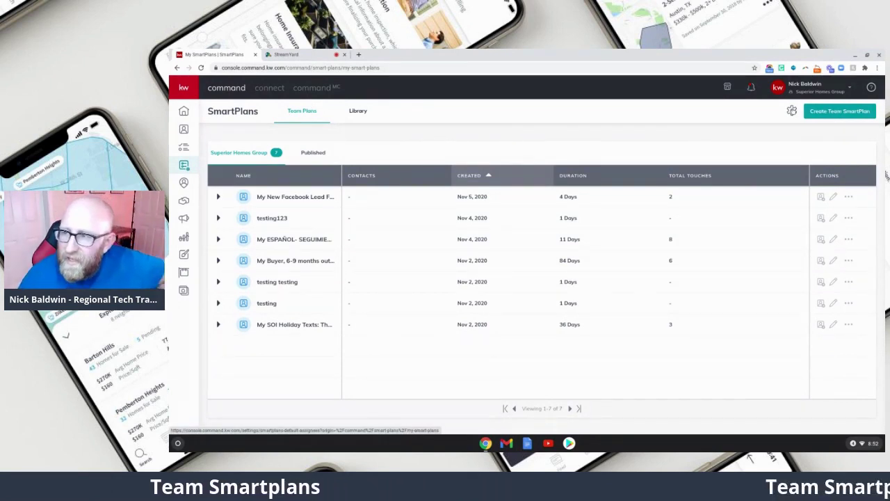
click(792, 112)
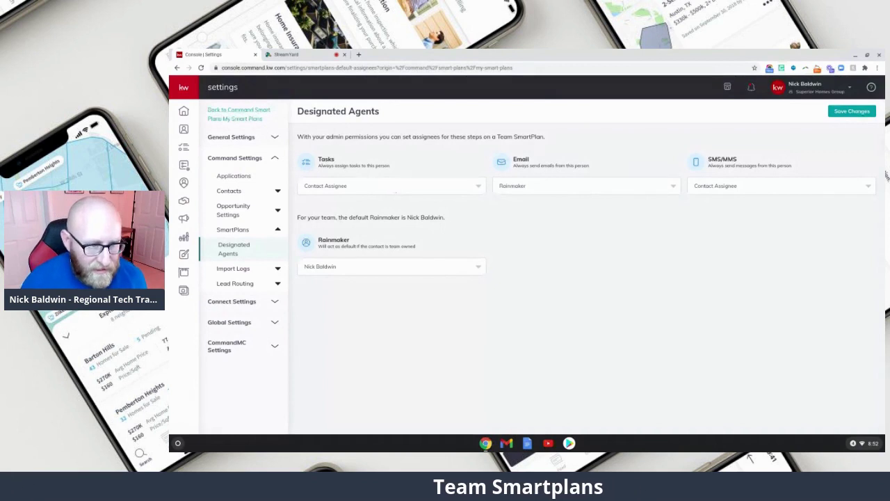
Try Rainmaker as the assignee for SmartPlan tasks and set it back to Contact Assignee.
click(394, 188)
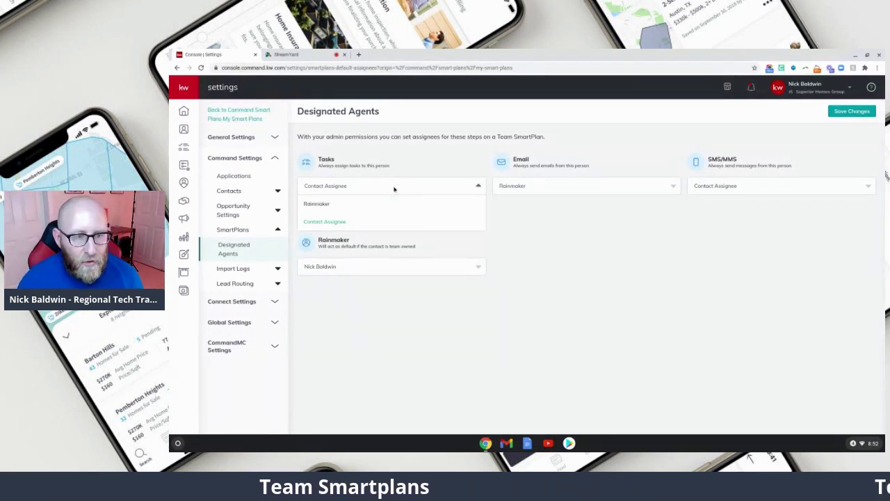
click(327, 204)
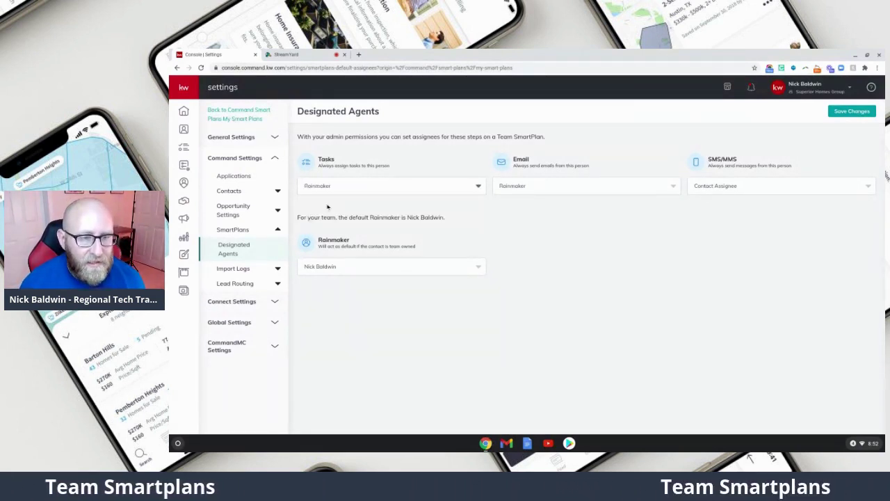
click(373, 187)
click(331, 222)
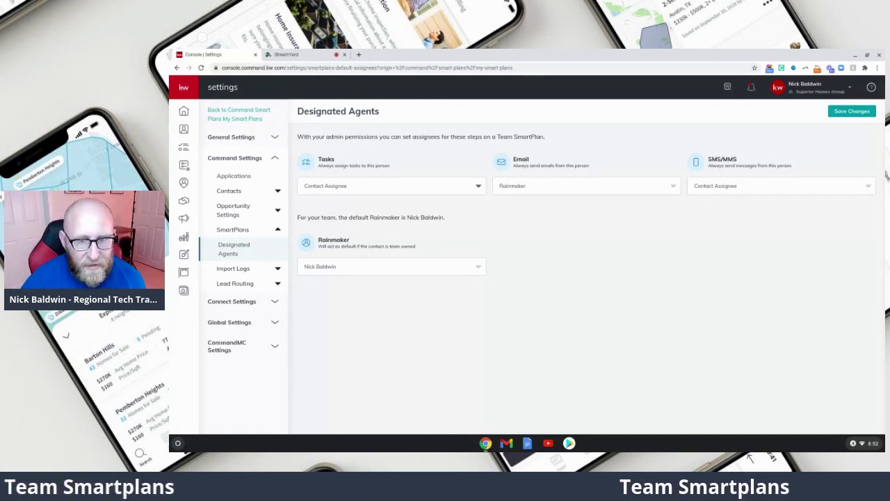
Set the SmartPlan email sender to Contact Assignee and review the choices for SMS/MMS and the default Rainmaker.
click(560, 186)
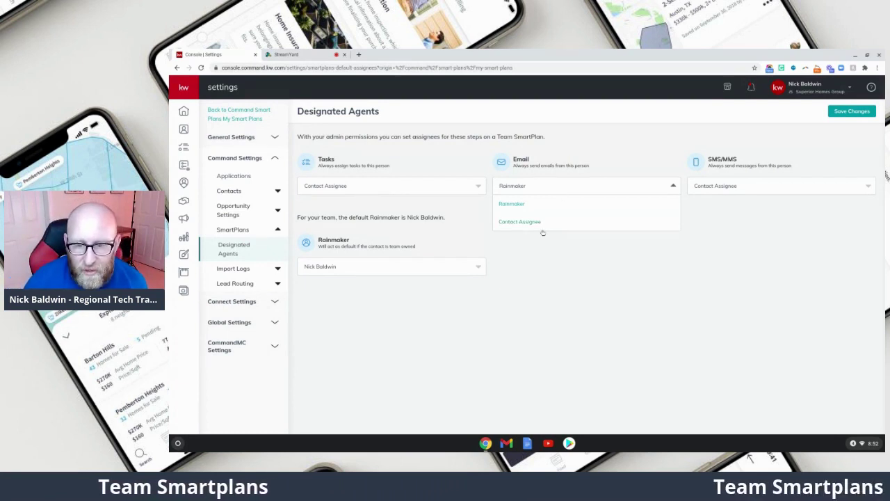
click(513, 223)
click(719, 188)
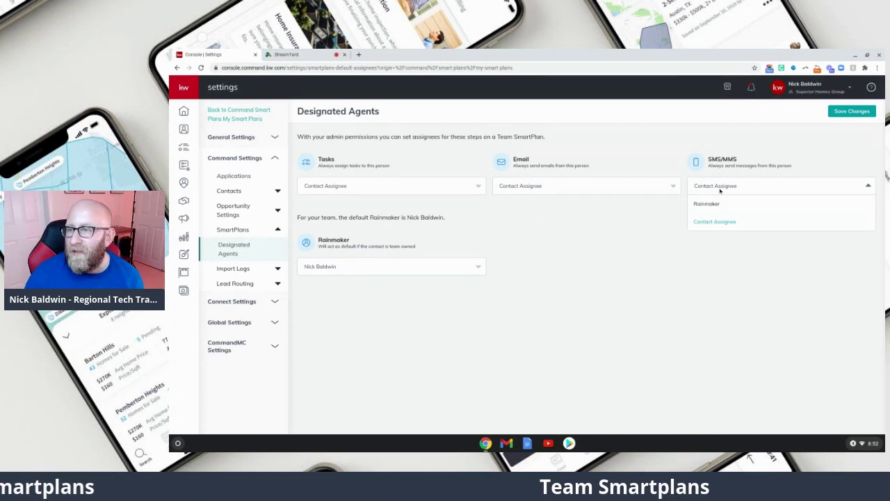
click(720, 191)
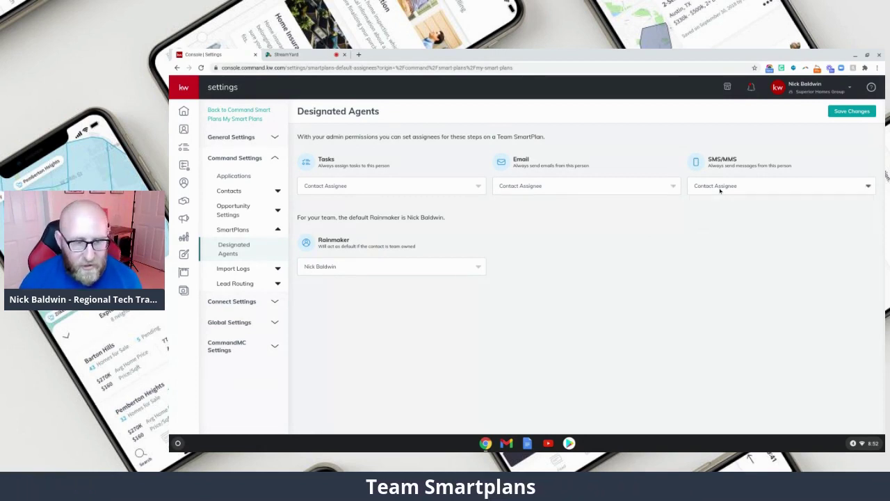
click(362, 269)
click(359, 269)
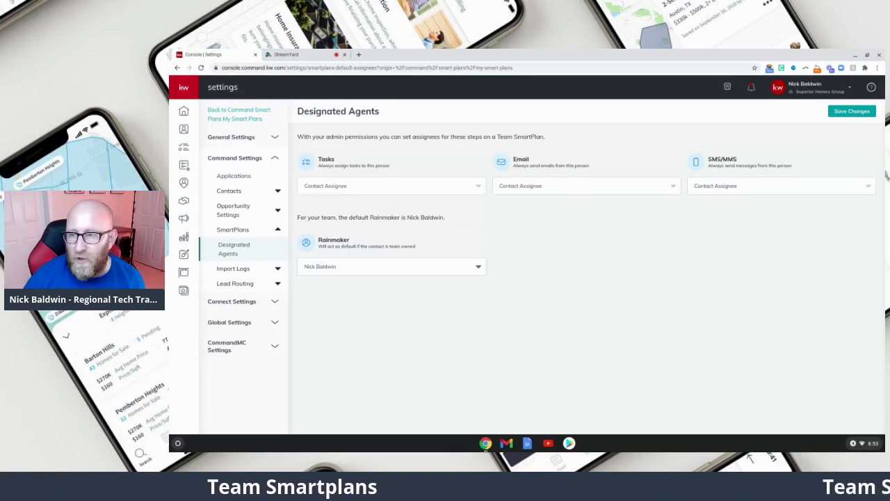
Set the team SmartPlan email sender to Rainmaker and save the designated agent settings.
click(703, 189)
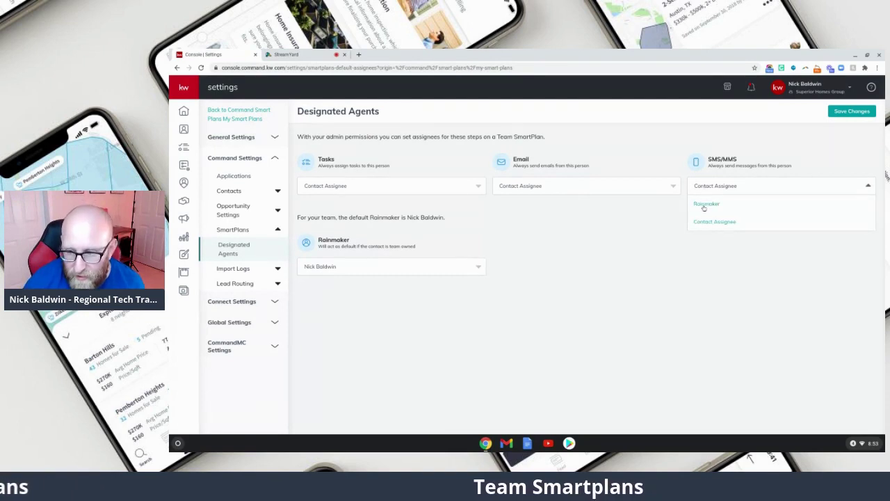
click(526, 187)
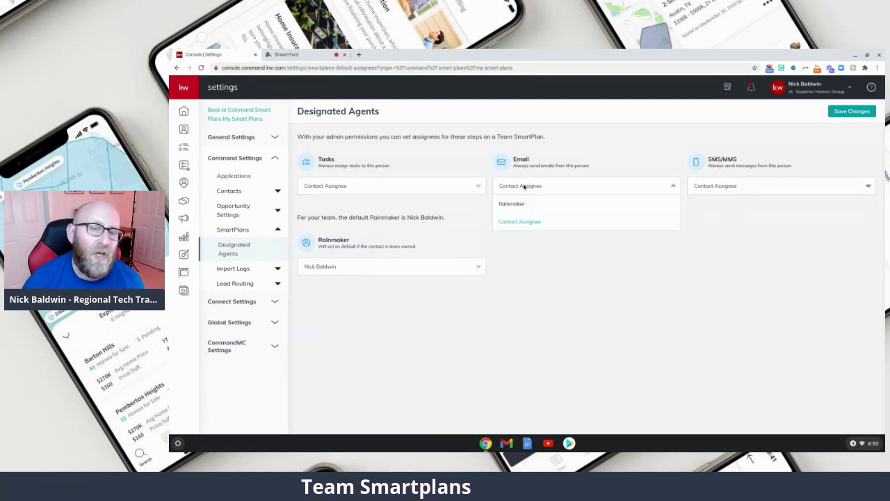
click(513, 204)
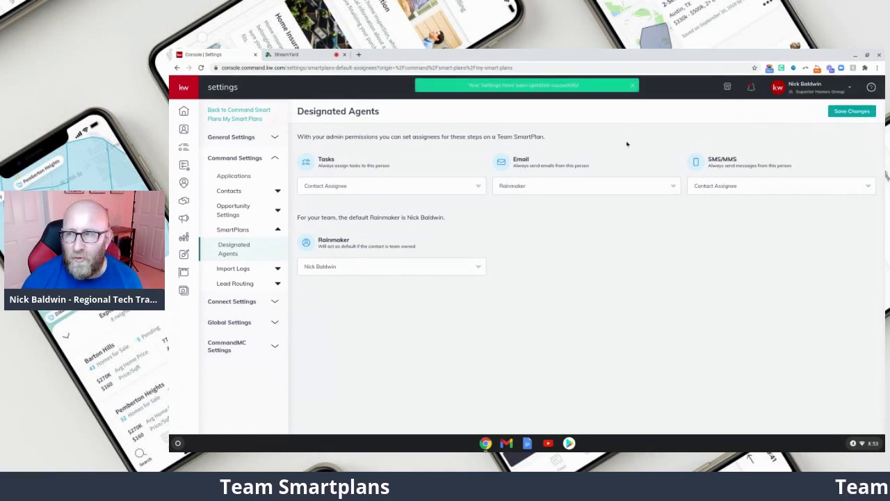
Open the team plan "My Buyer, 6-9 months out from buying" for editing and review the agent assigned to each step.
click(235, 117)
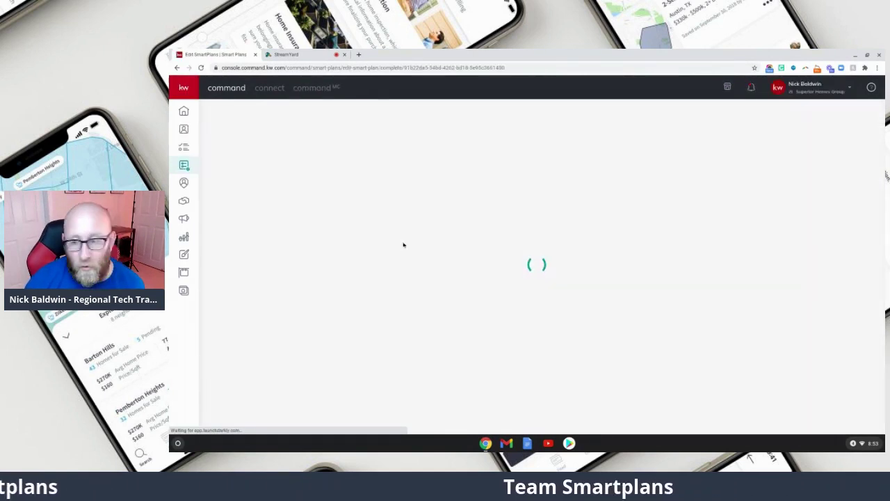
scroll(403, 244, down, 10)
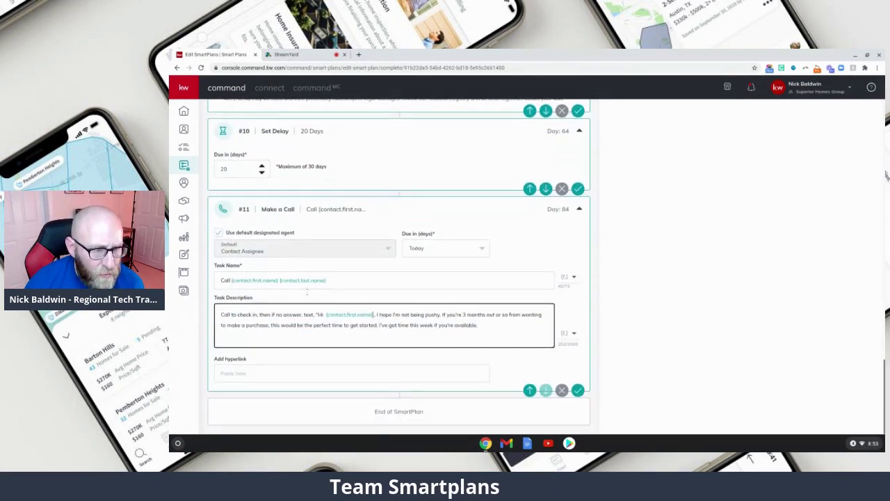
scroll(313, 295, up, 5)
scroll(313, 295, down, 3)
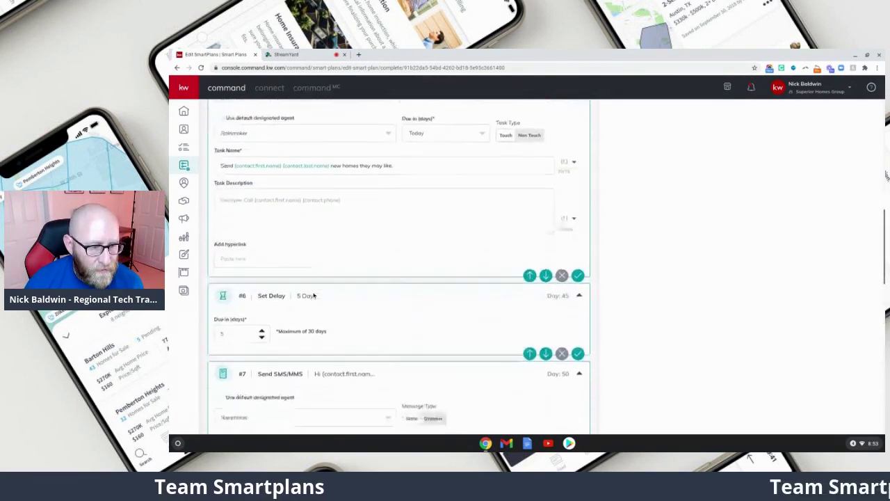
scroll(313, 295, up, 8)
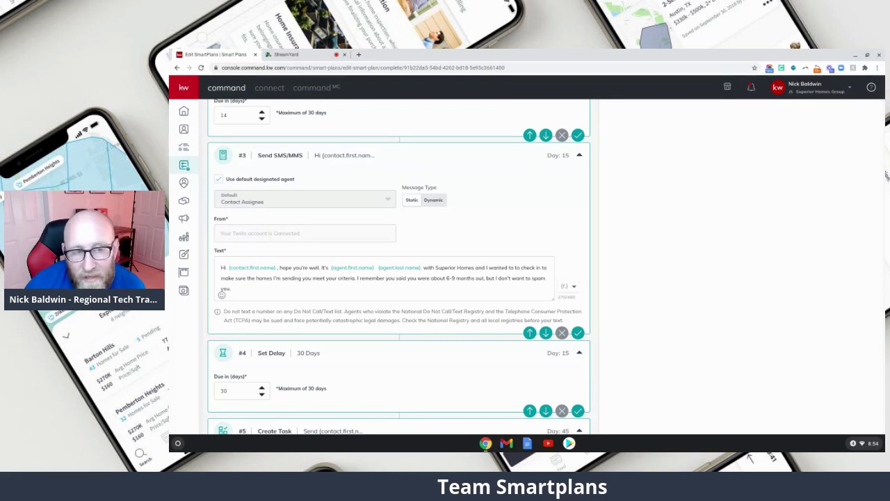
Turn off the default designated agent for the #3 Send SMS/MMS step and assign it to Rainmaker.
click(220, 181)
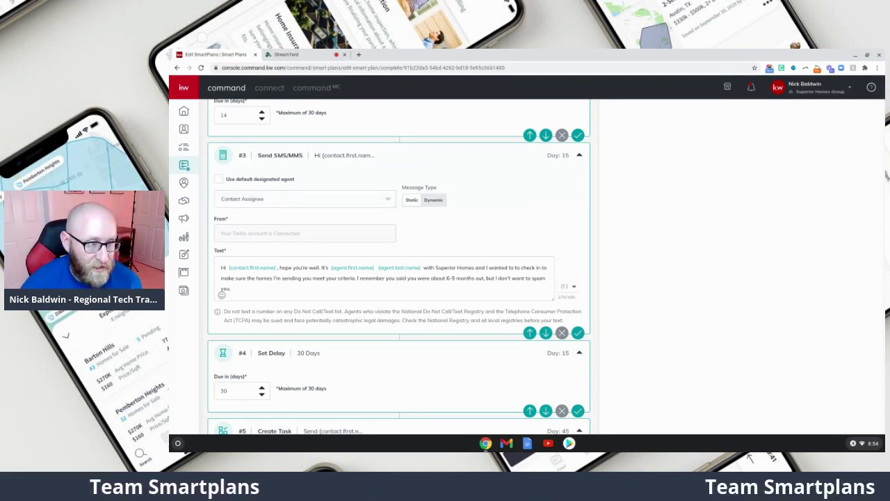
click(240, 200)
click(238, 213)
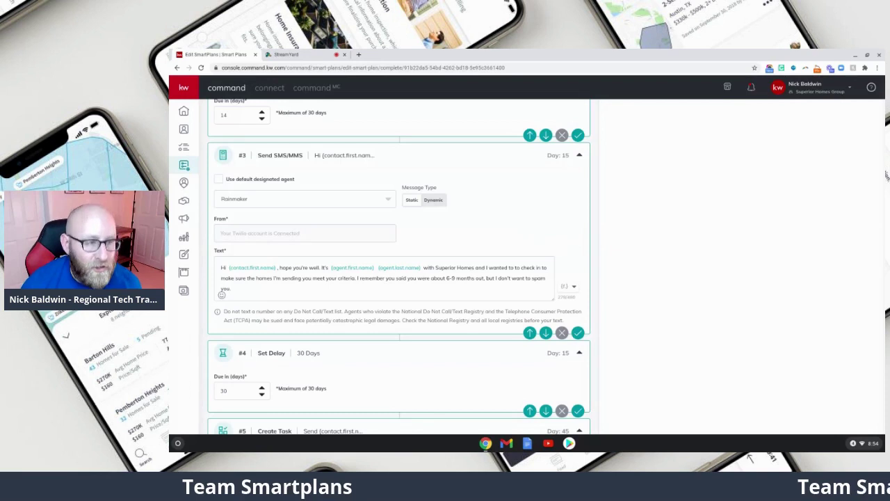
Turn off the default designated agent for the #9 Send SMS/MMS step on day 64.
scroll(636, 333, up, 10)
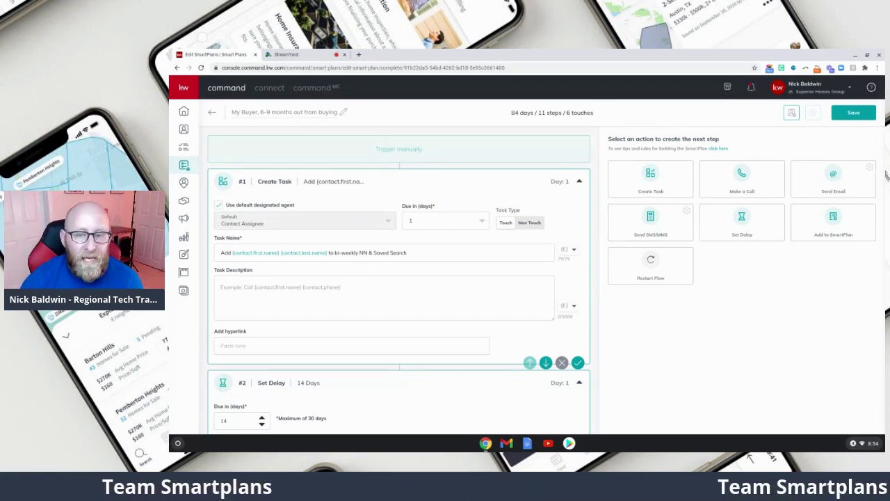
scroll(508, 293, down, 5)
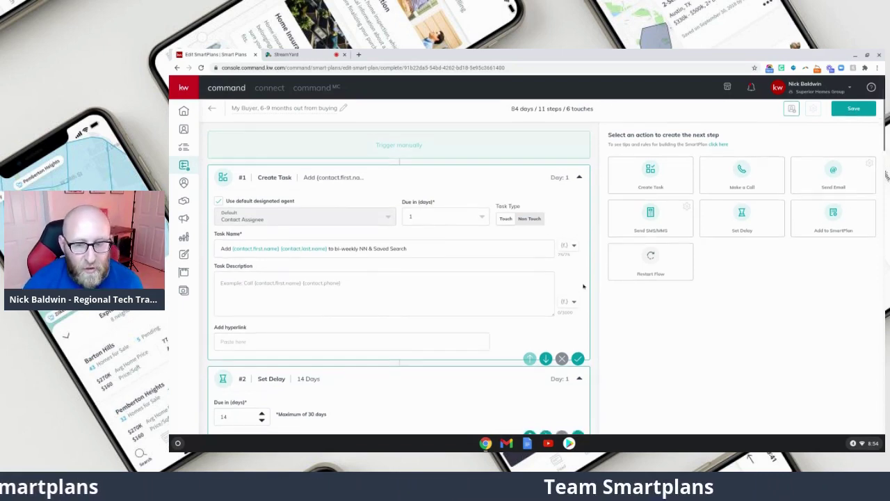
scroll(514, 288, down, 1)
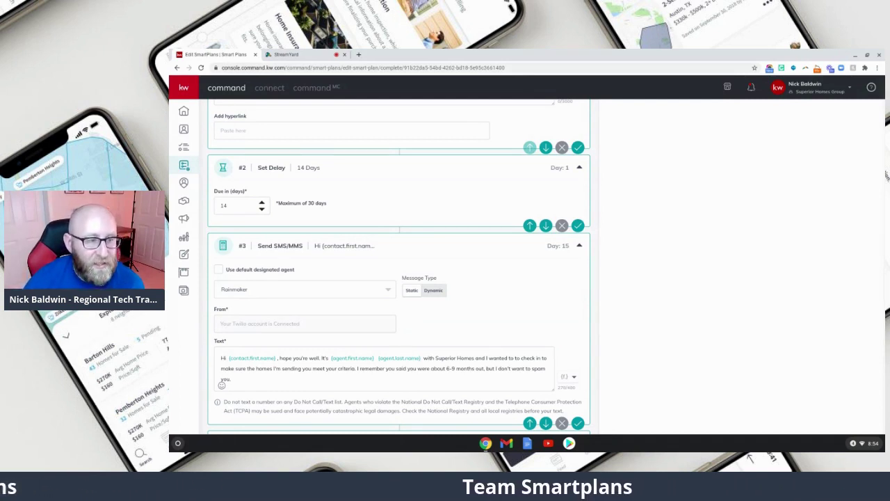
scroll(565, 296, down, 1)
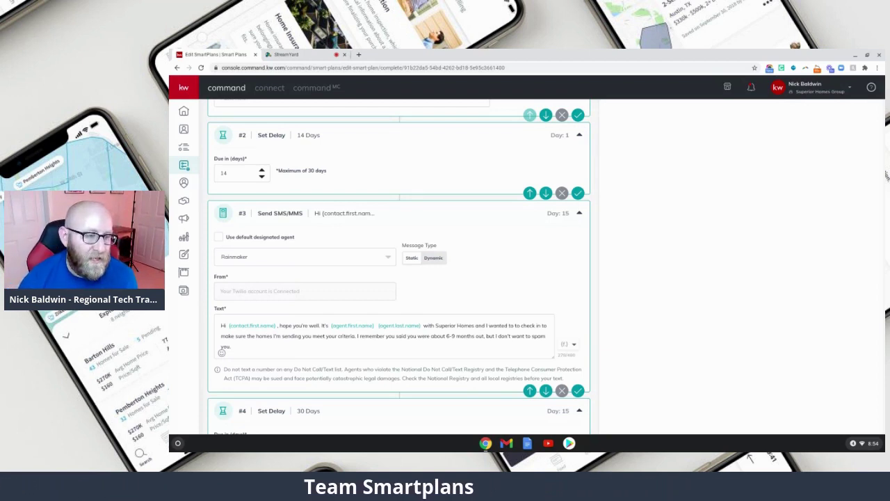
scroll(403, 313, down, 5)
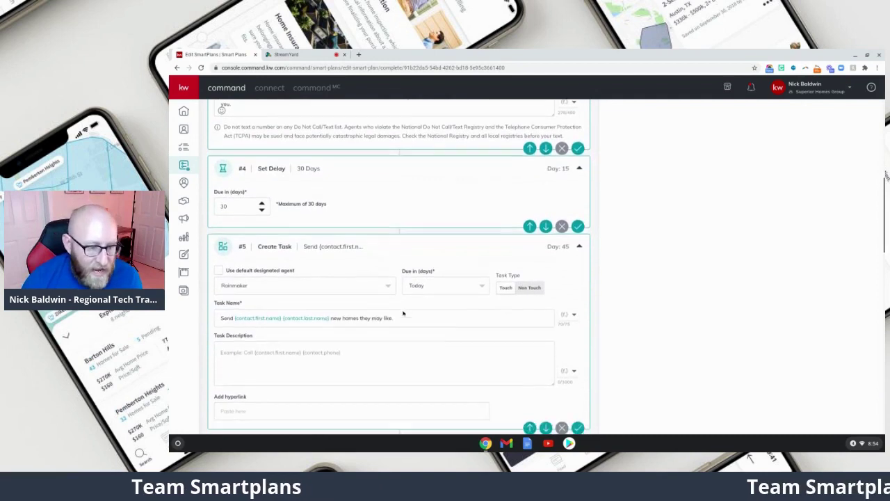
scroll(402, 313, down, 6)
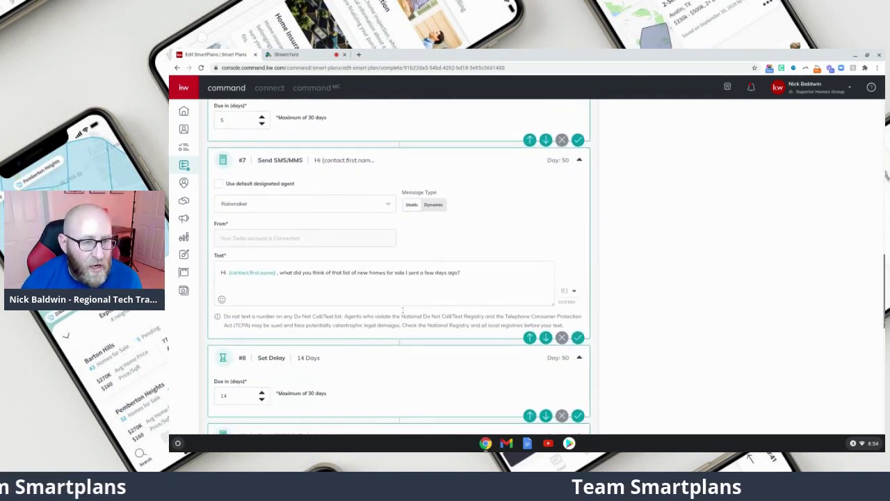
scroll(348, 297, down, 5)
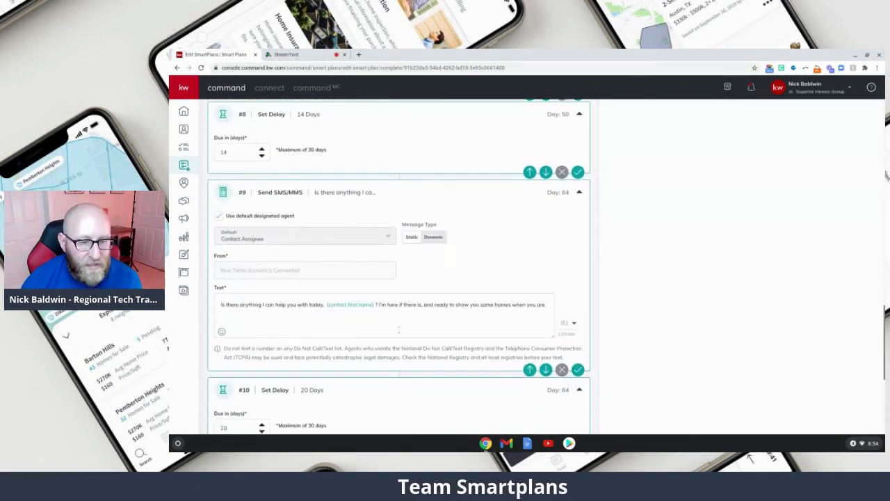
click(218, 217)
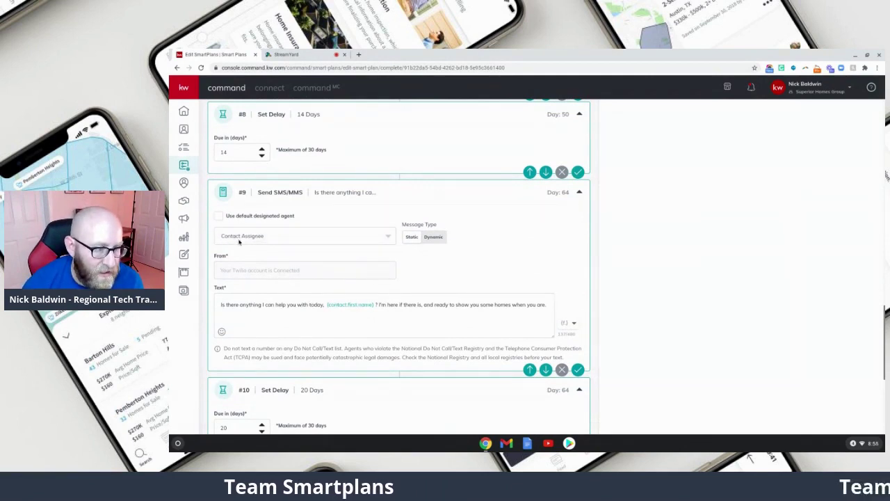
Review the agent assignments from step #9 back to the start of the plan and return to the team plans list.
scroll(278, 237, up, 6)
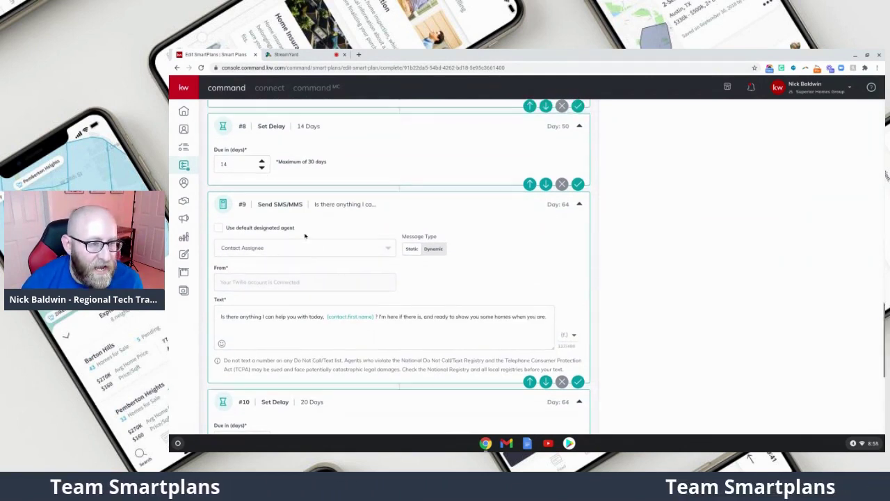
scroll(304, 230, up, 7)
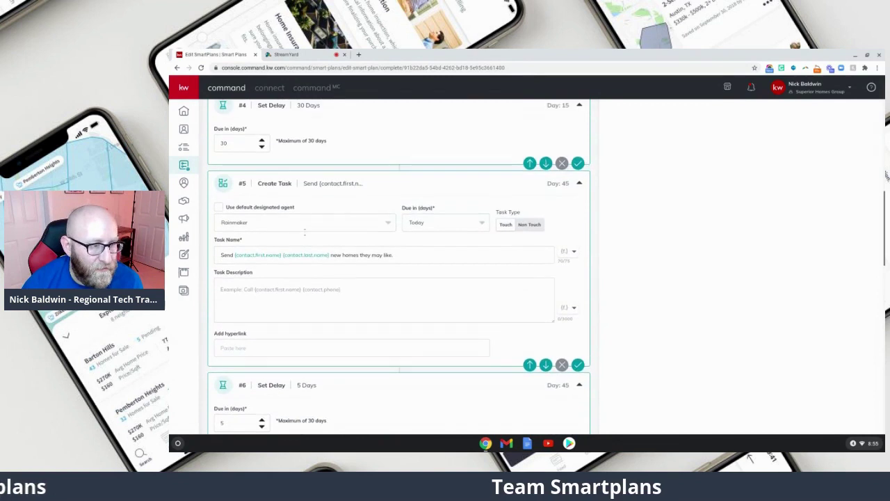
scroll(305, 231, up, 4)
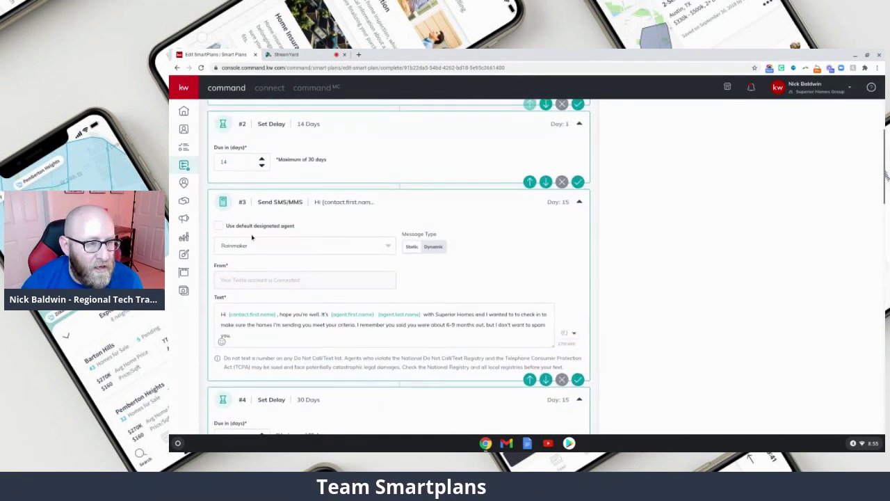
scroll(290, 233, up, 5)
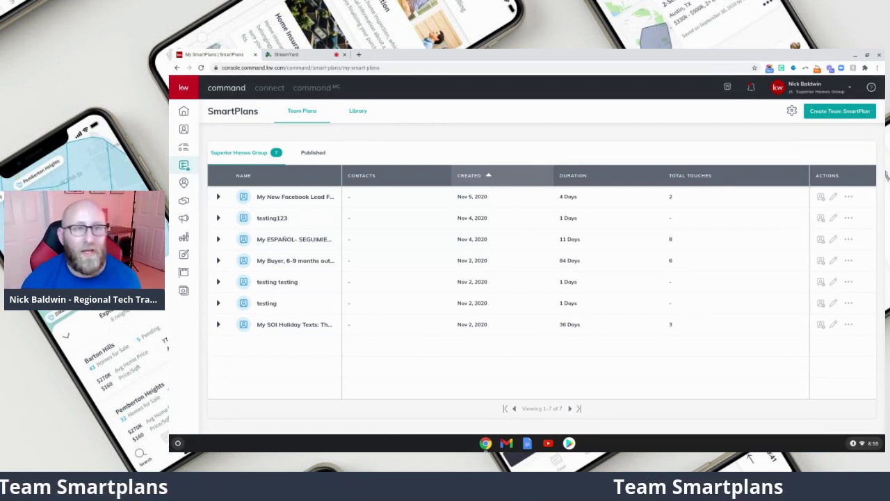
Search the SmartPlans library by description for "facebook".
click(355, 114)
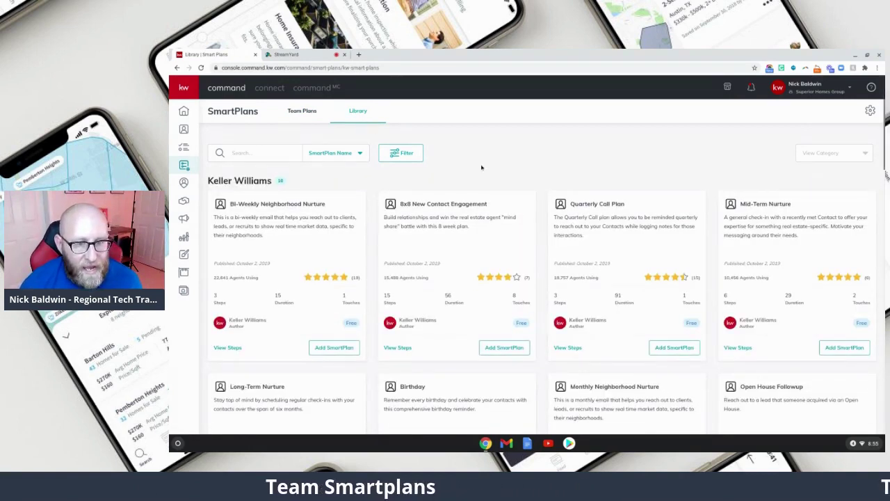
click(333, 153)
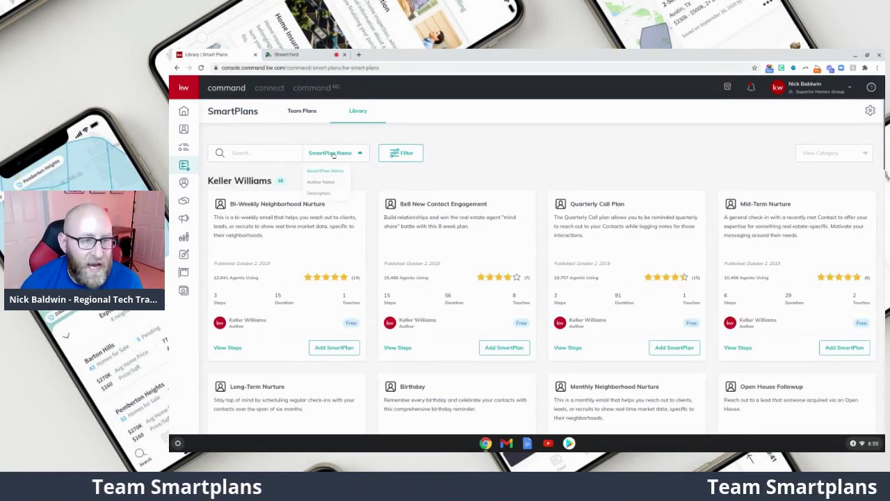
click(280, 180)
click(258, 153)
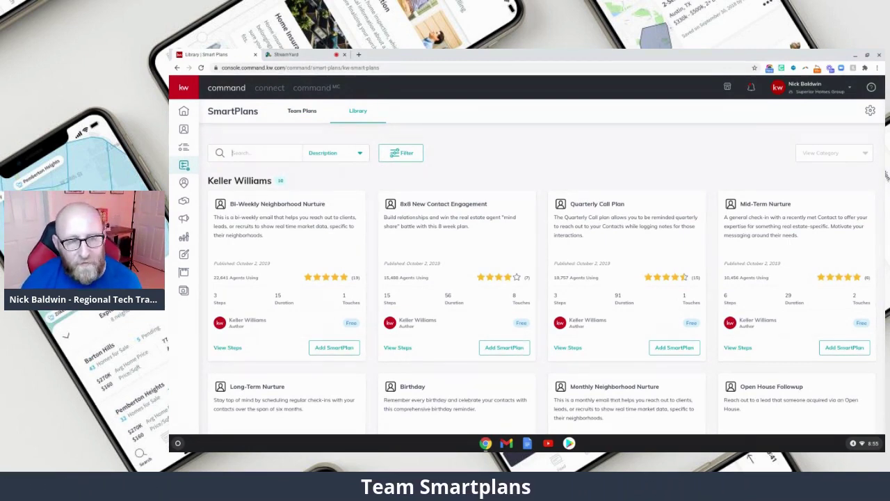
text(facebook)
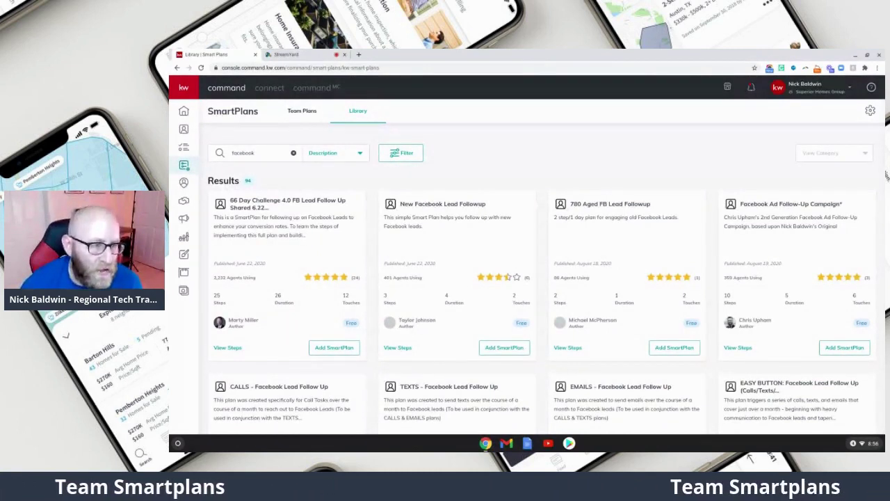
Add the Facebook Ad Follow-Up Campaign* from the library results to the team's SmartPlans.
scroll(712, 264, down, 3)
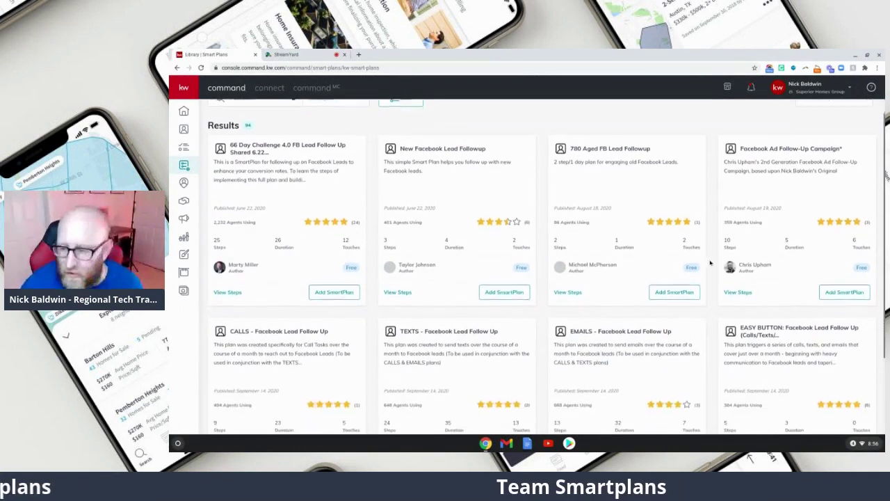
scroll(711, 263, down, 2)
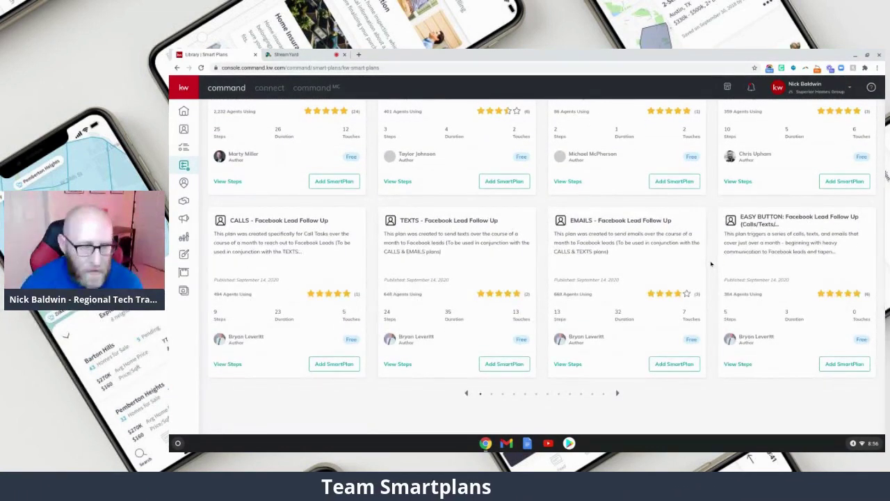
scroll(711, 272, up, 5)
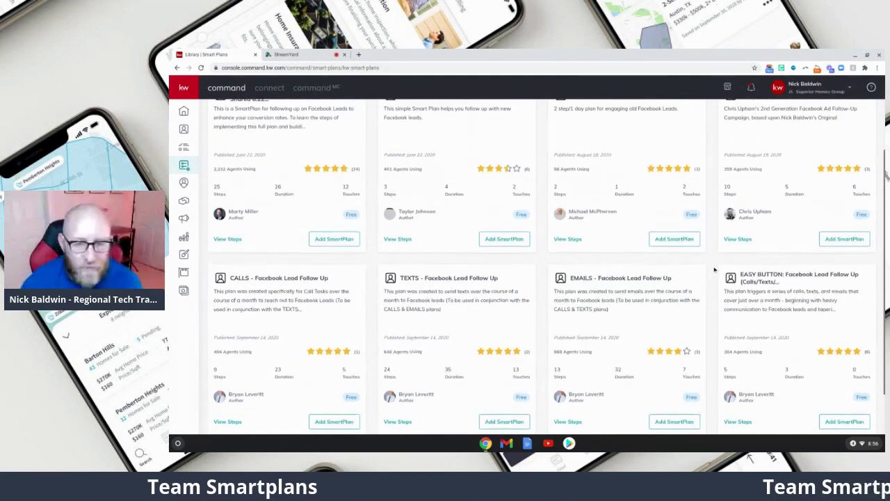
scroll(715, 270, down, 1)
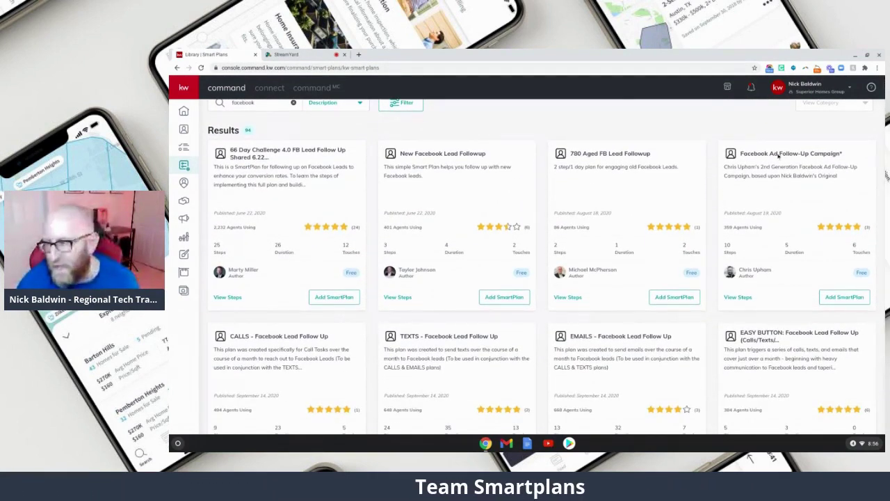
click(844, 297)
click(581, 295)
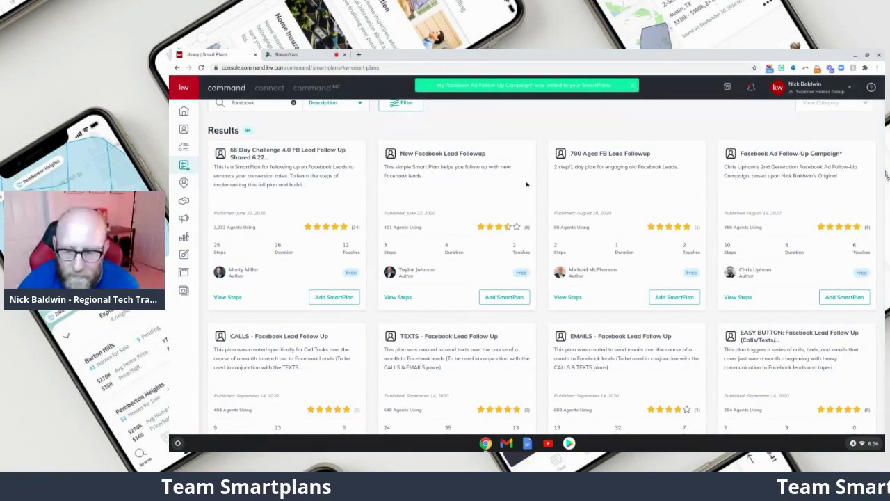
Review the step assignments in the team's My Facebook Ad Follow-Up Campaign* plan and return to the team plans without saving.
scroll(543, 174, up, 2)
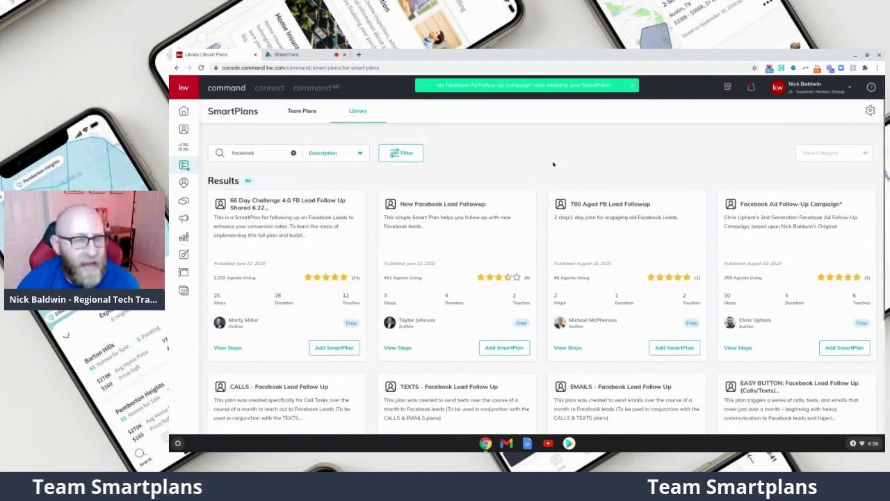
click(306, 112)
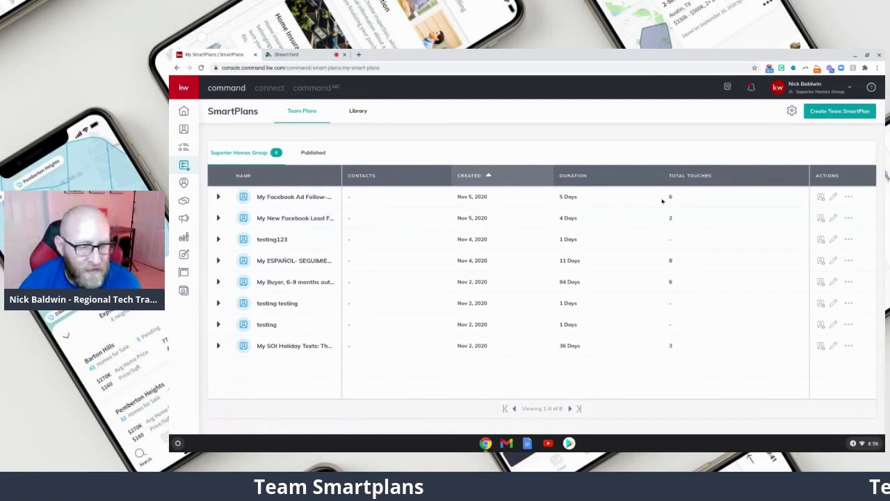
click(834, 198)
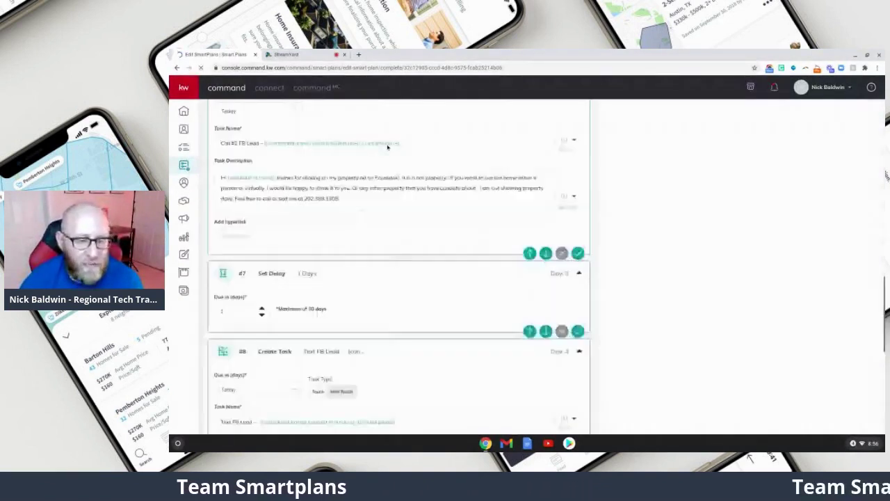
scroll(303, 219, down, 5)
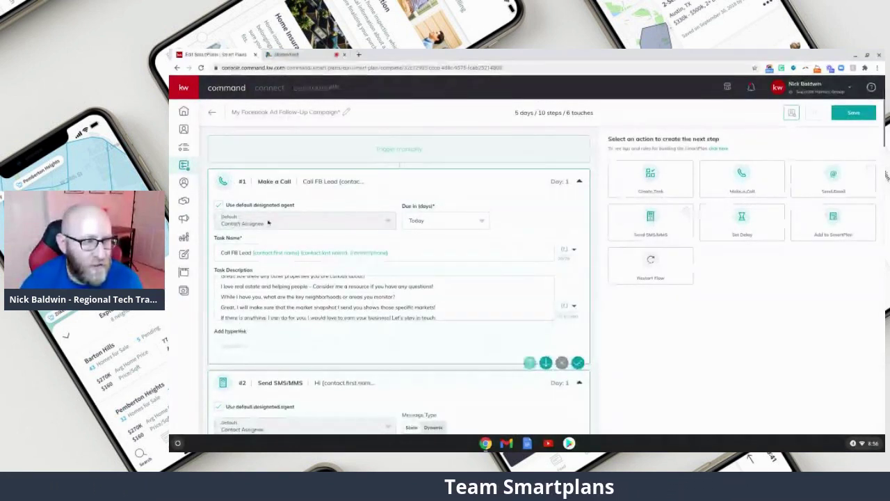
click(212, 113)
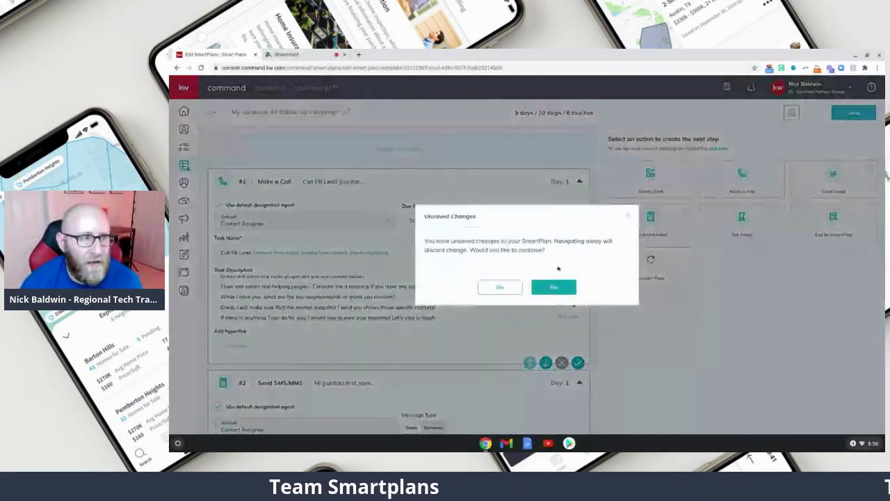
key(Return)
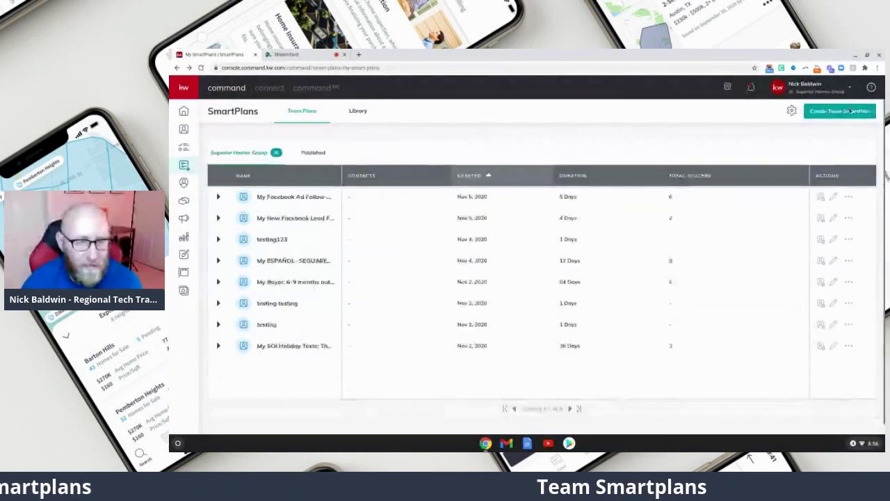
Create a new team SmartPlan named "smart plan".
click(848, 111)
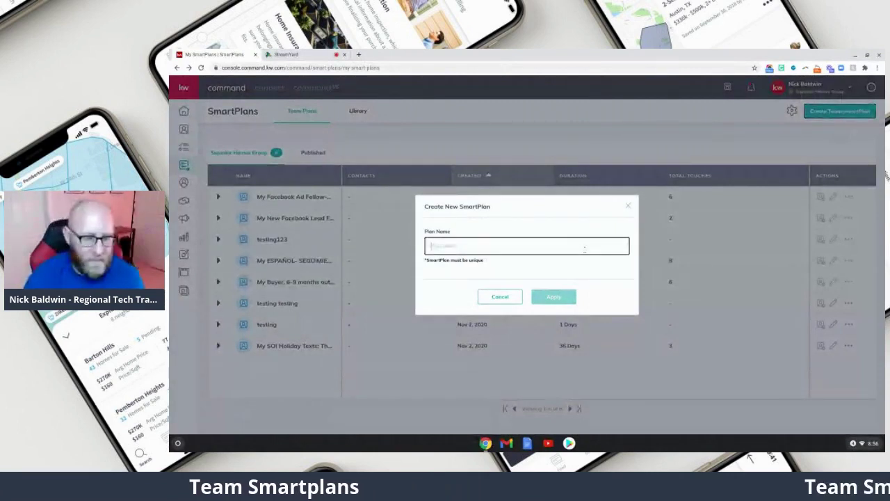
text(smart)
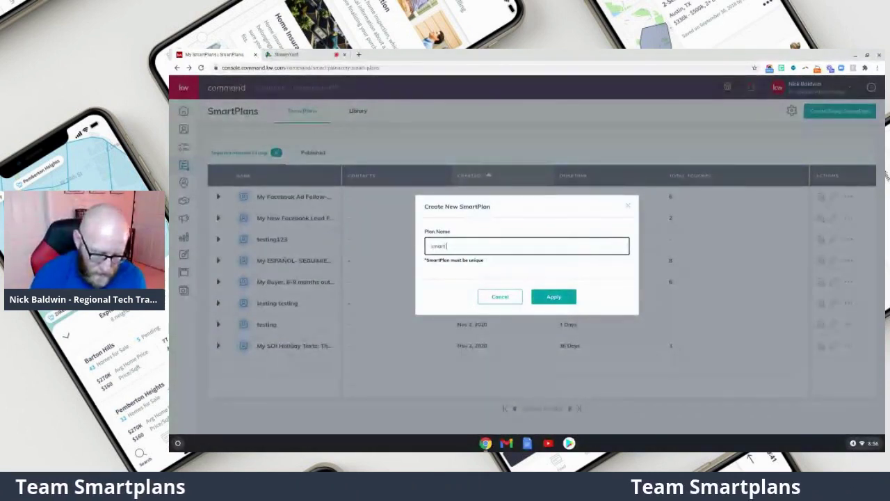
text( plan)
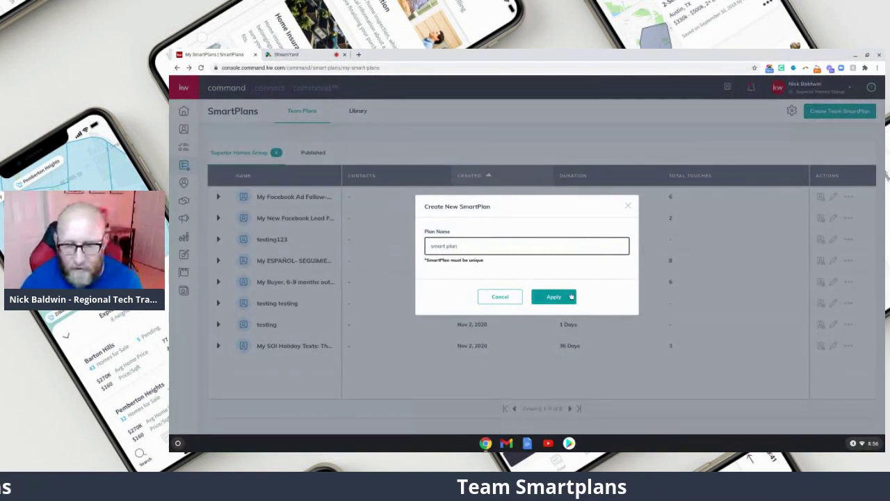
click(569, 297)
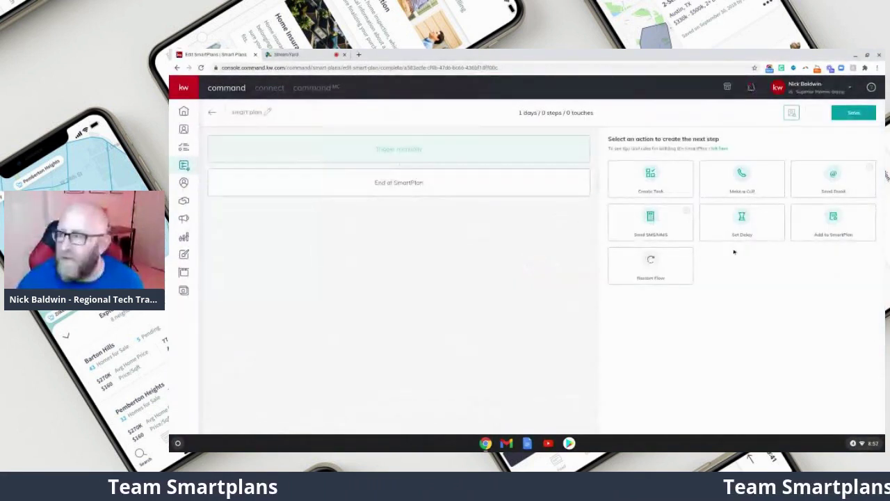
Add a Send SMS/MMS step to the plan, turn off its default designated agent and assign it to Contact Assignee.
click(655, 220)
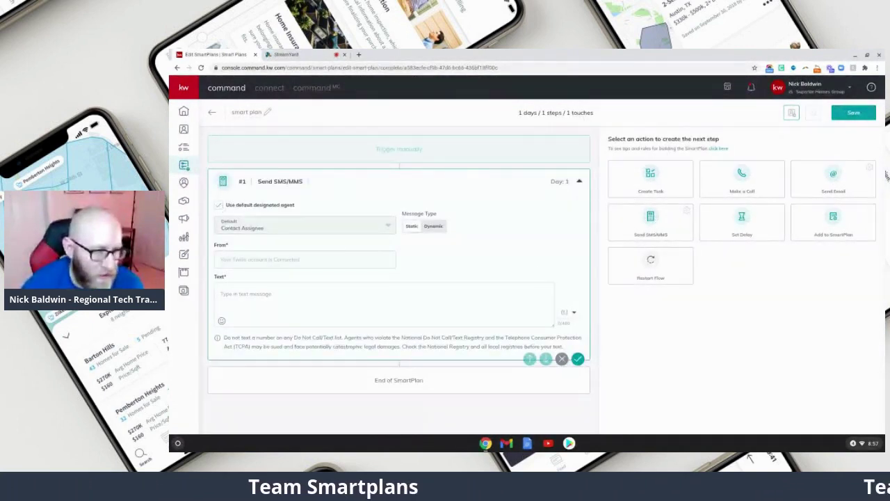
click(219, 204)
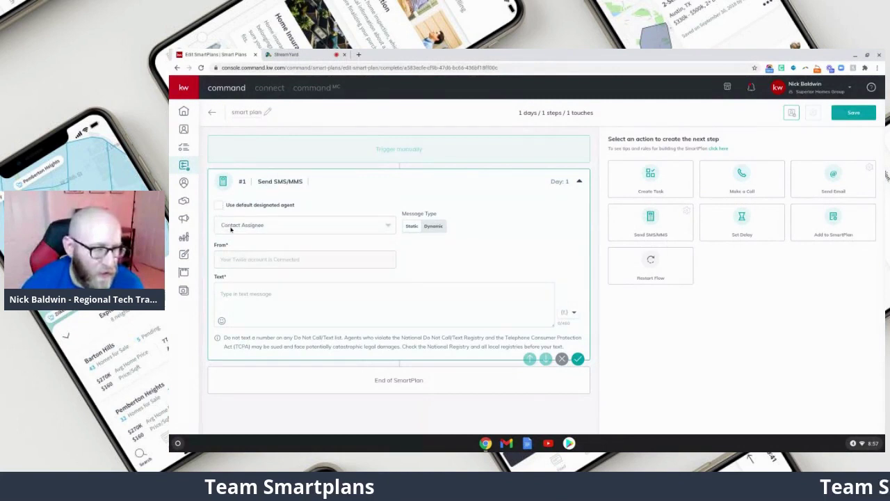
click(226, 224)
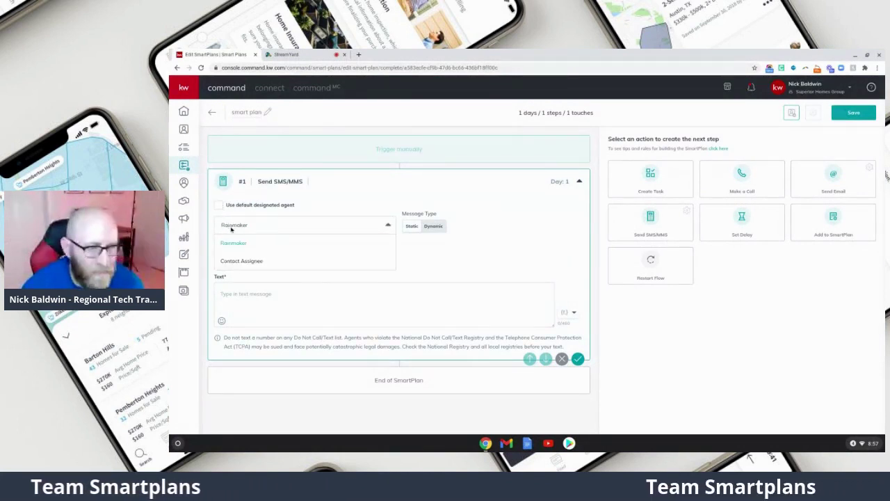
click(226, 260)
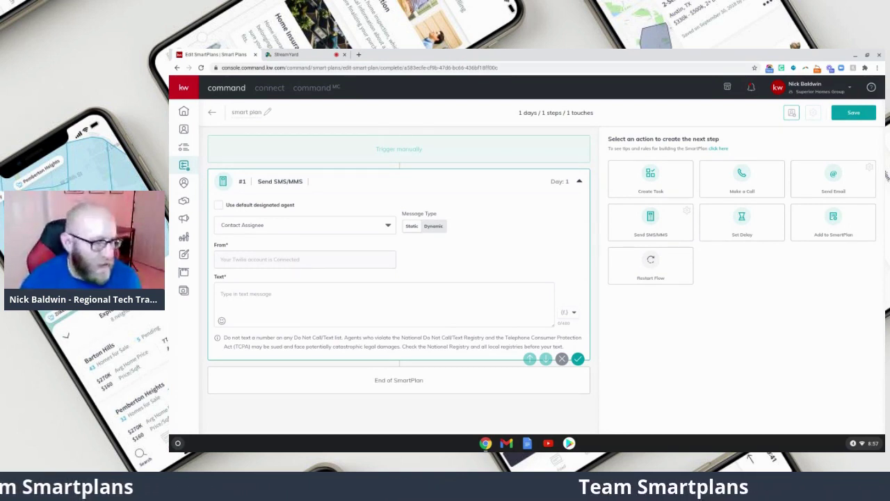
click(192, 170)
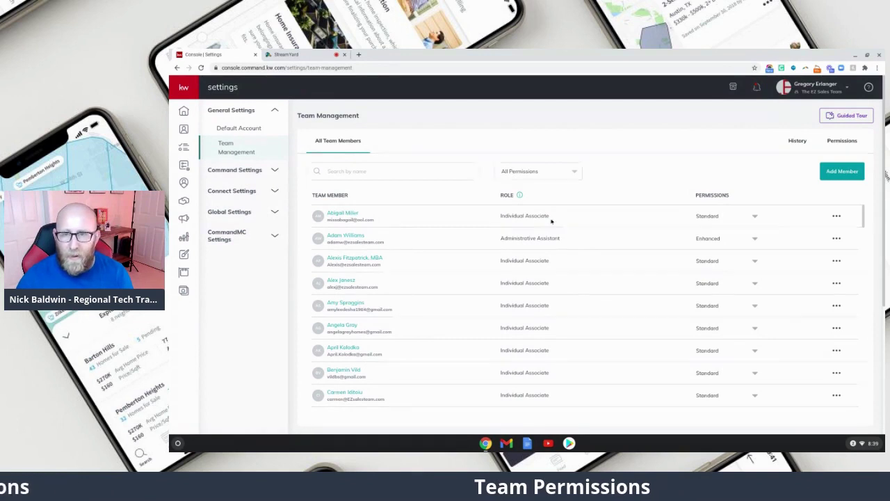
Examine the permission filter options for team members and the permission levels available for the first member listed.
click(534, 174)
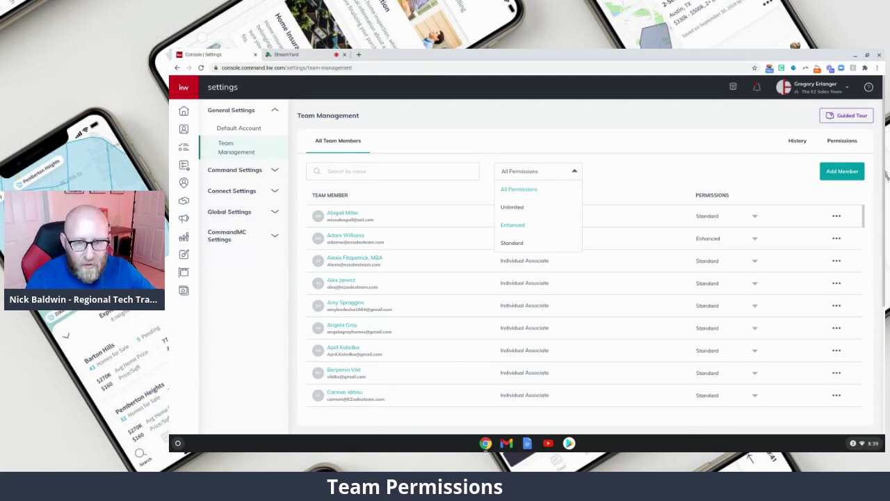
click(540, 170)
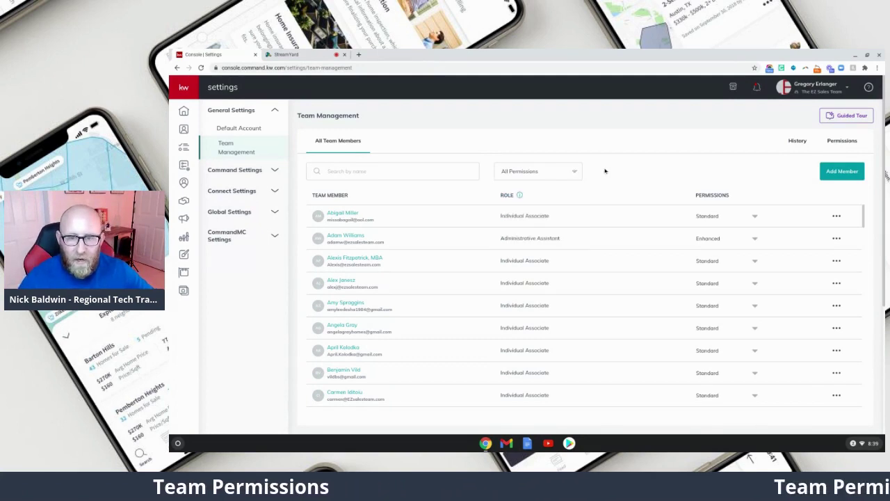
click(541, 171)
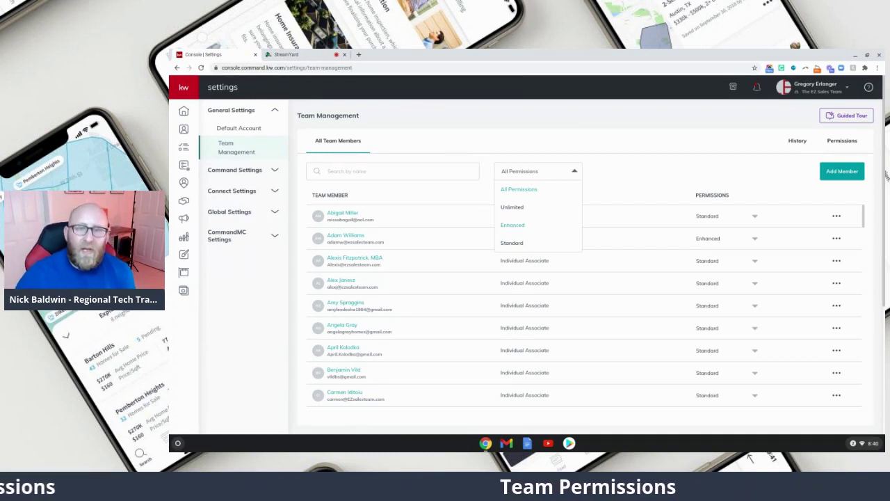
click(613, 174)
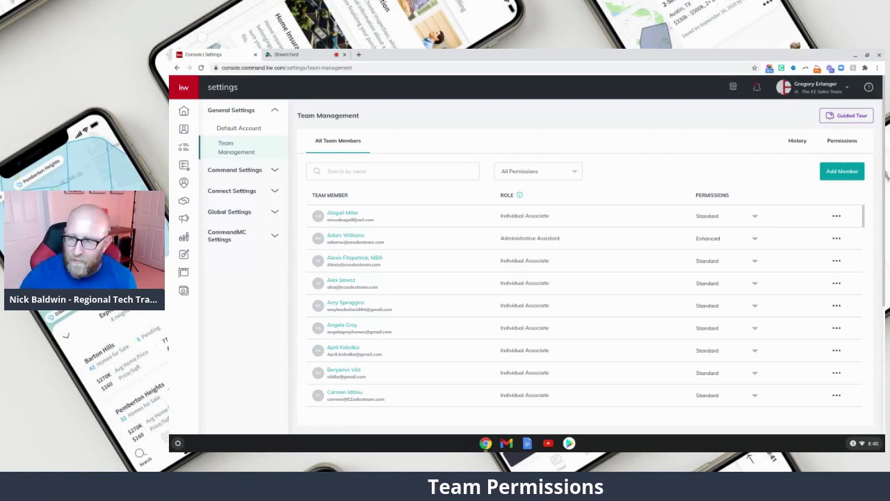
click(754, 217)
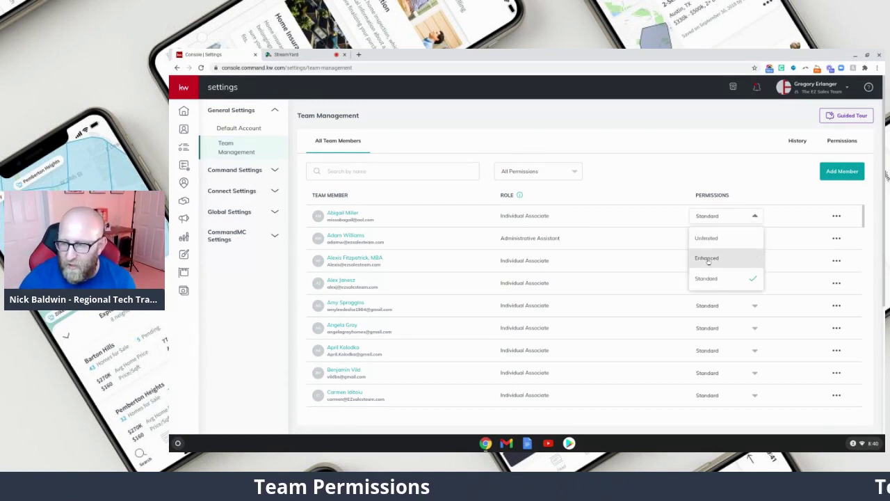
click(755, 215)
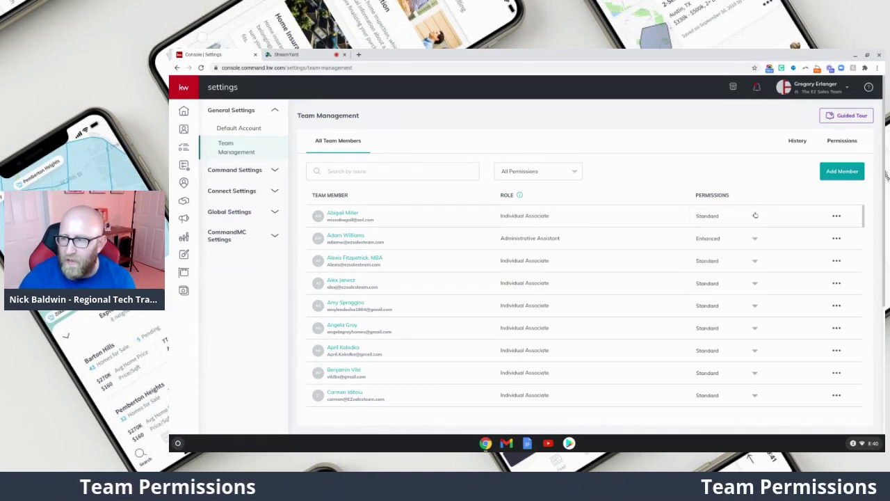
Review the team permission levels and read through the Full Permissions Breakdown for Standard, Enhanced and Unlimited.
click(842, 141)
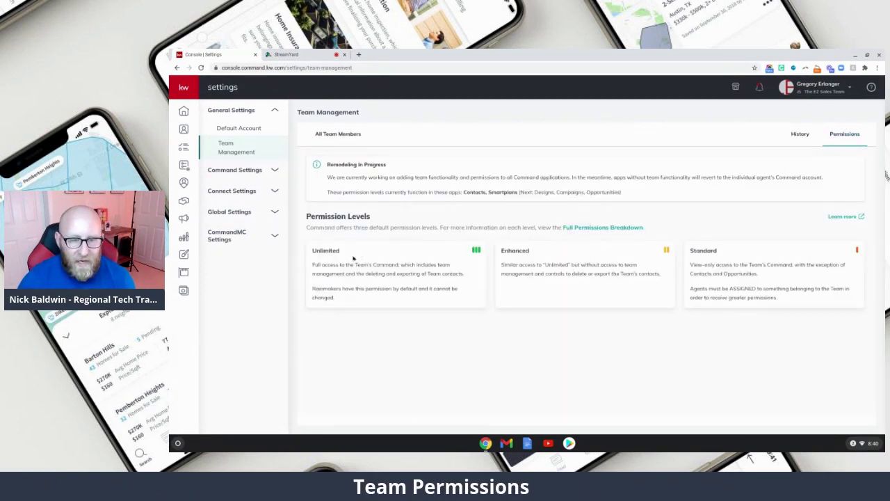
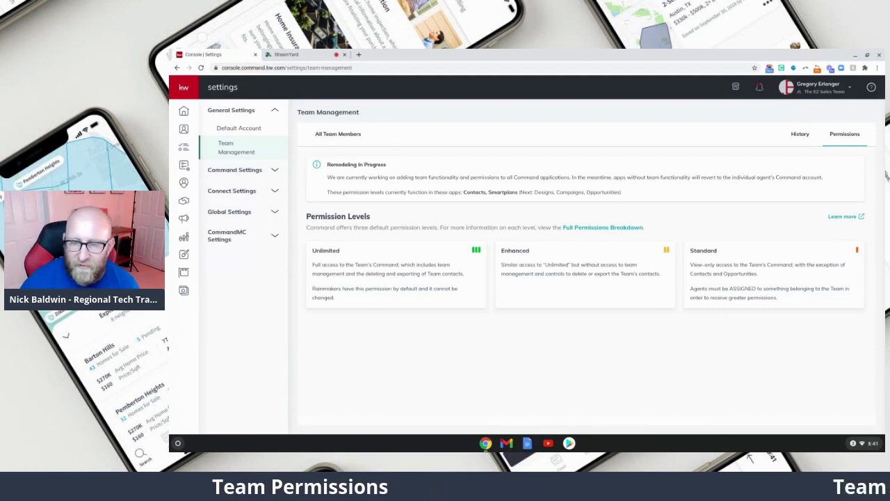
click(591, 228)
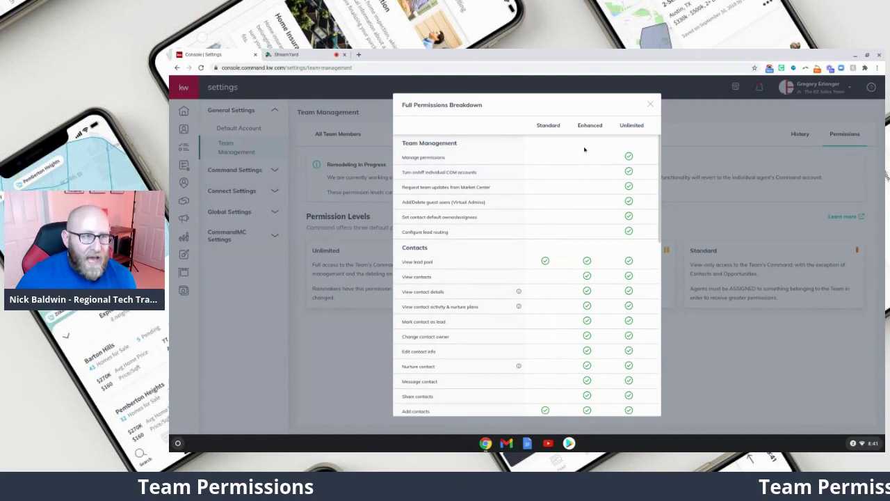
scroll(573, 251, down, 3)
scroll(573, 252, down, 5)
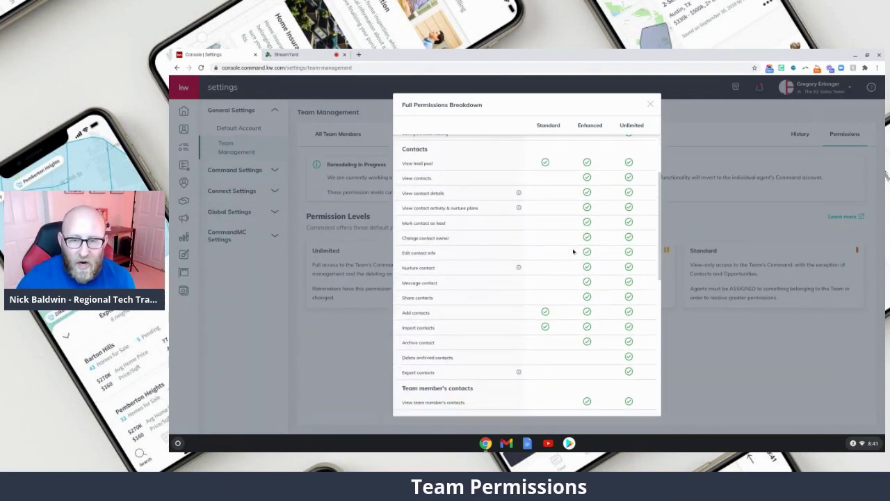
scroll(573, 251, down, 6)
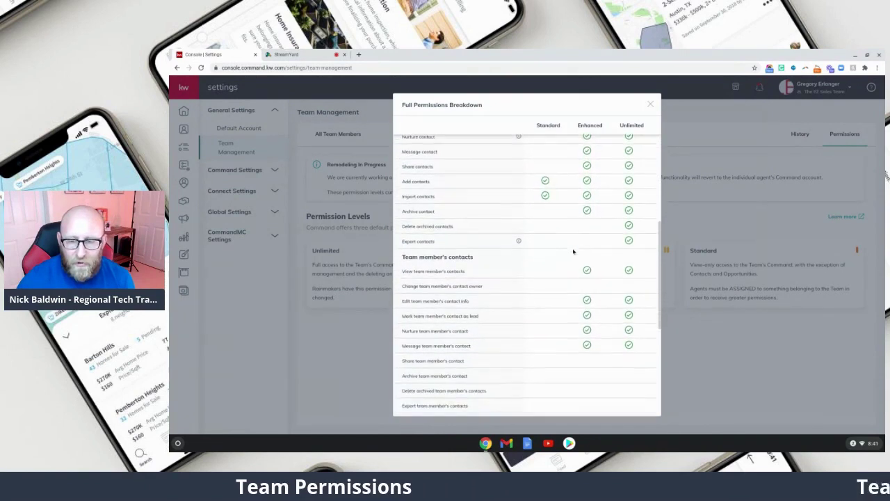
scroll(573, 252, down, 4)
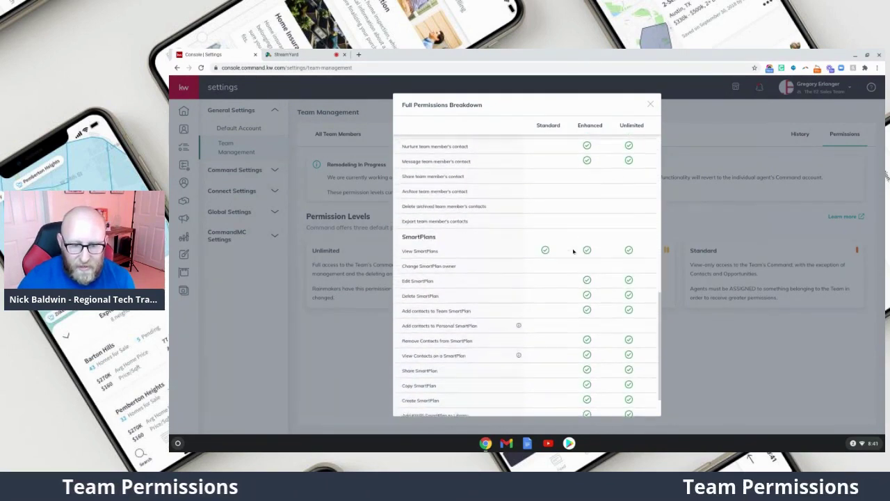
scroll(573, 251, up, 7)
scroll(573, 251, up, 9)
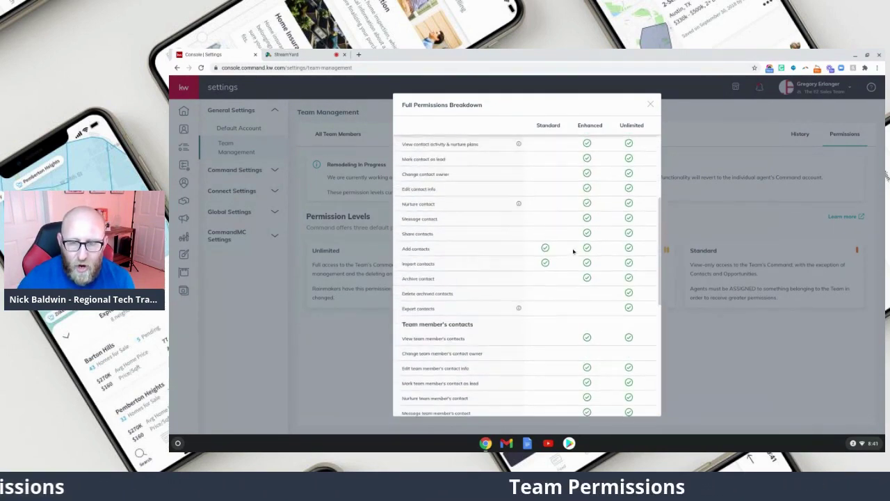
click(651, 105)
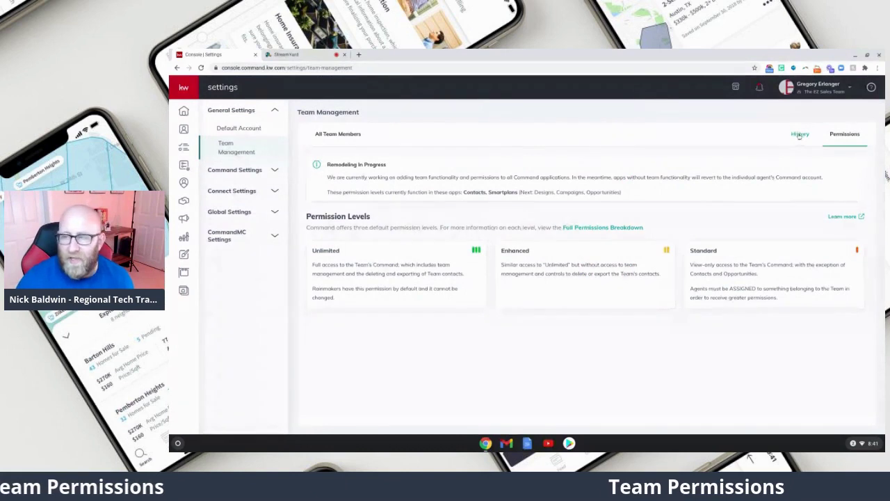
View the history log of team changes and return to the list of all team members.
click(800, 134)
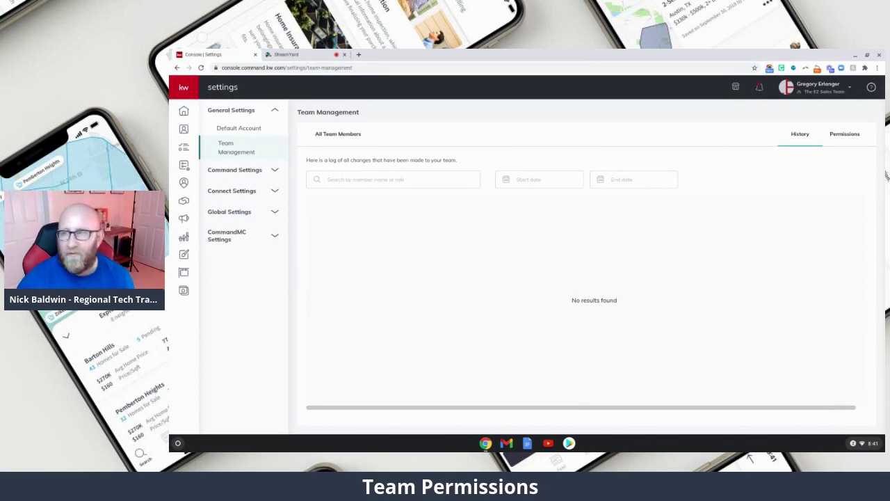
click(325, 134)
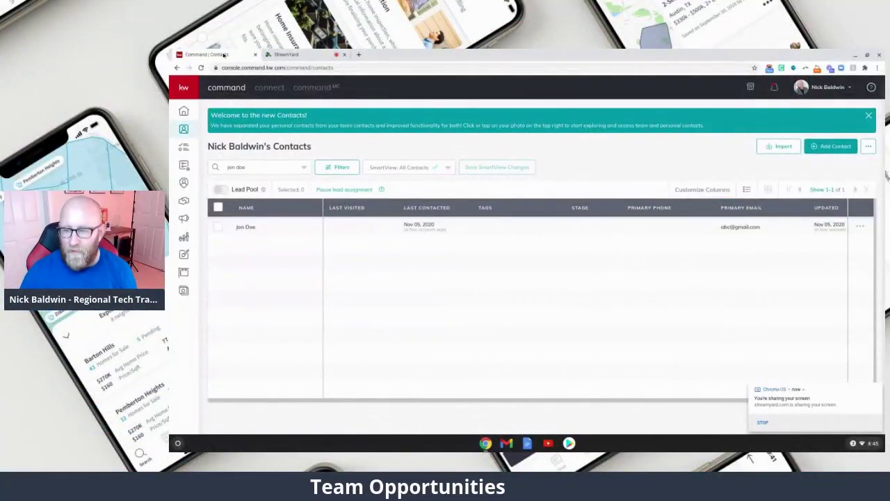
Move the contact found in the personal account to the Superior Homes Group team account.
click(878, 390)
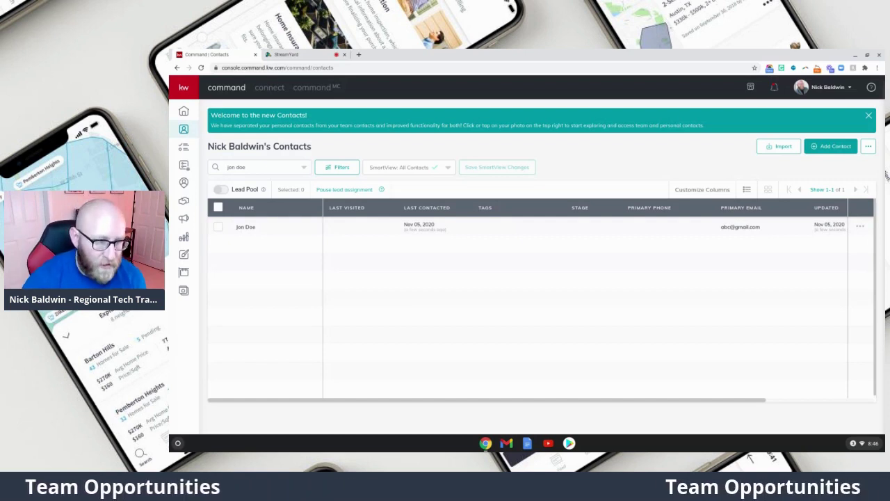
click(245, 227)
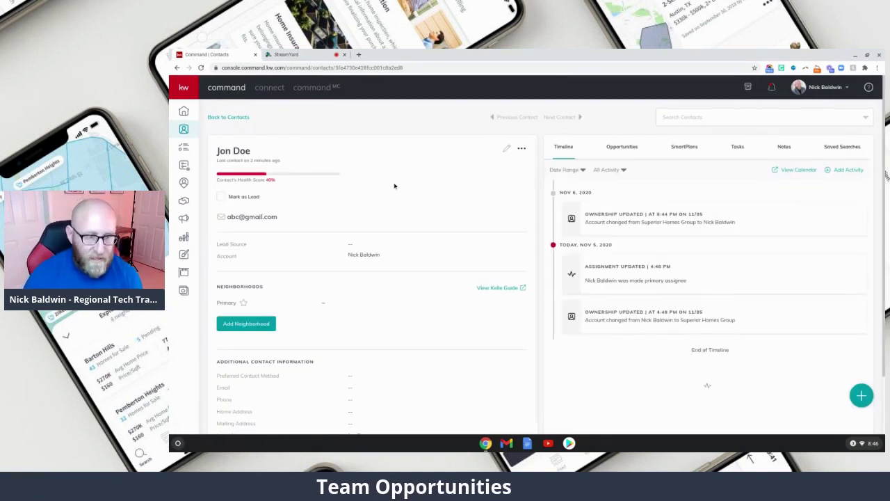
click(522, 151)
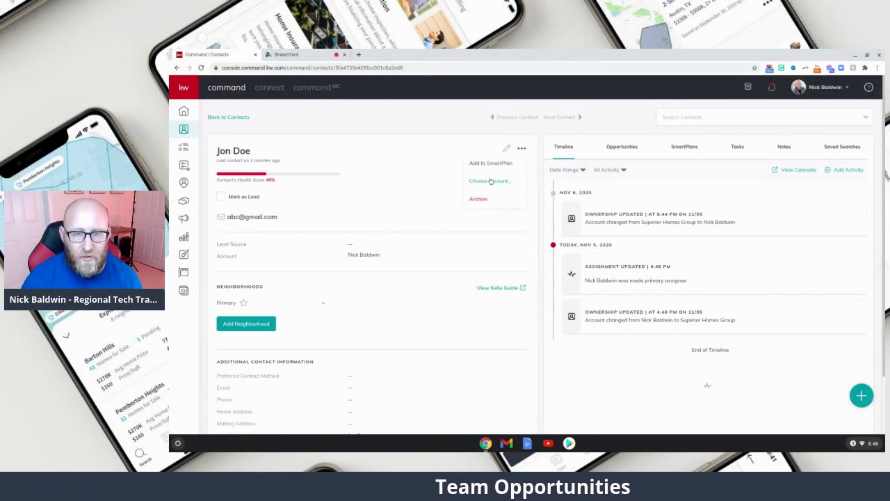
click(491, 182)
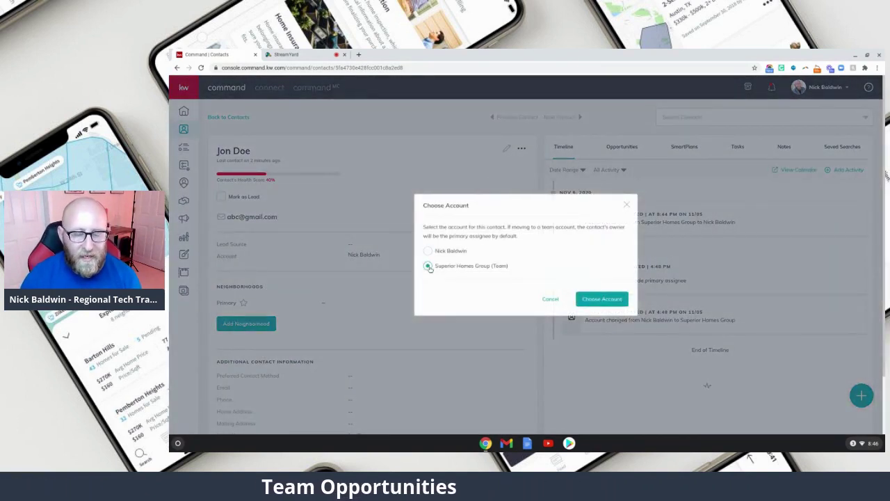
click(602, 300)
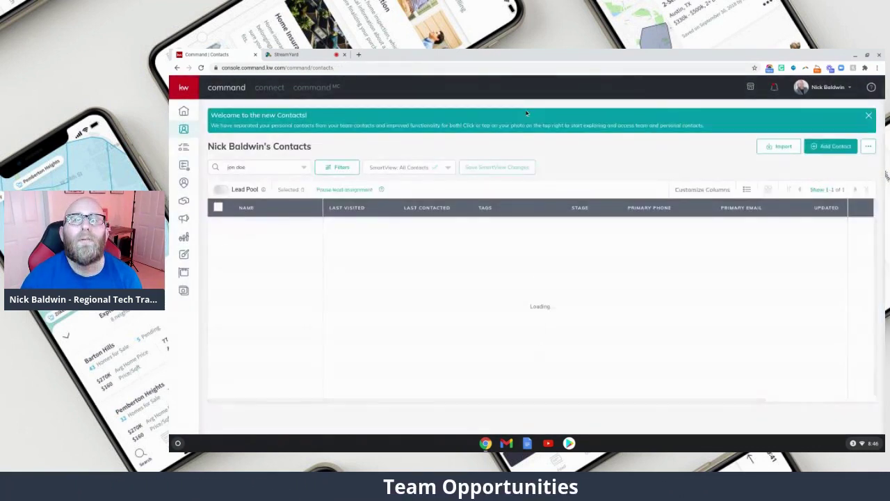
Switch to the Superior Homes Group team account and open its opportunities pipelines.
click(843, 86)
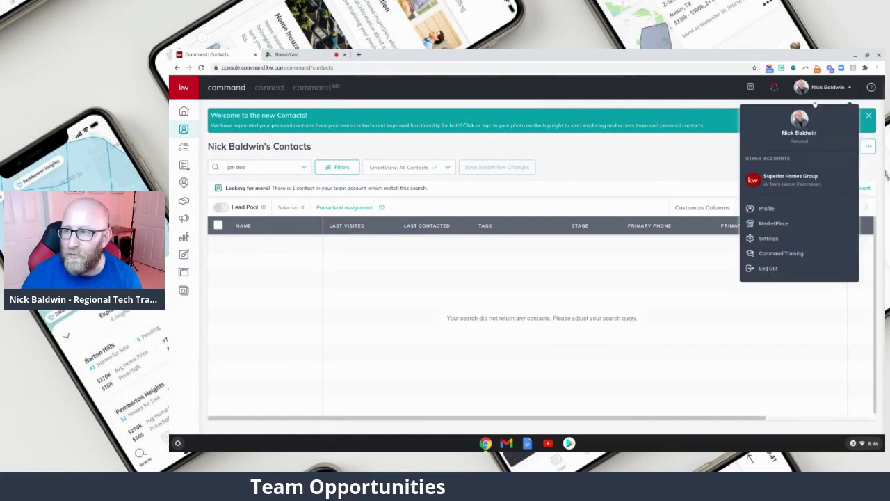
click(800, 180)
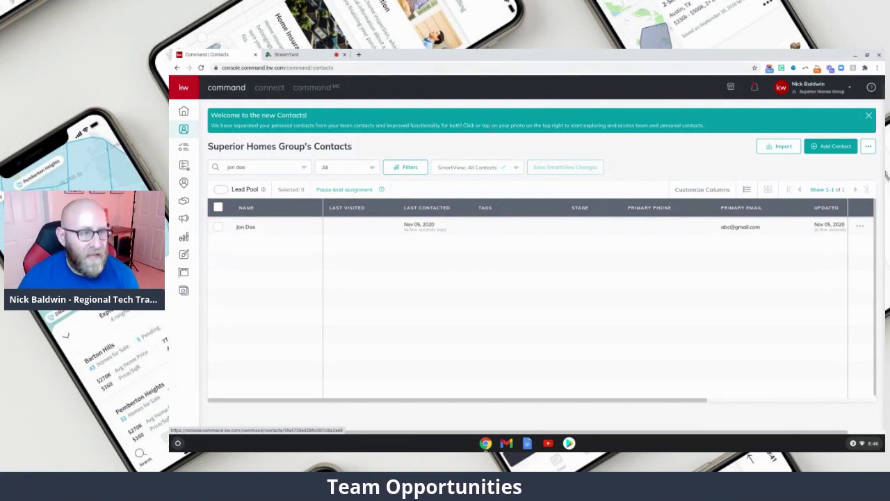
click(183, 200)
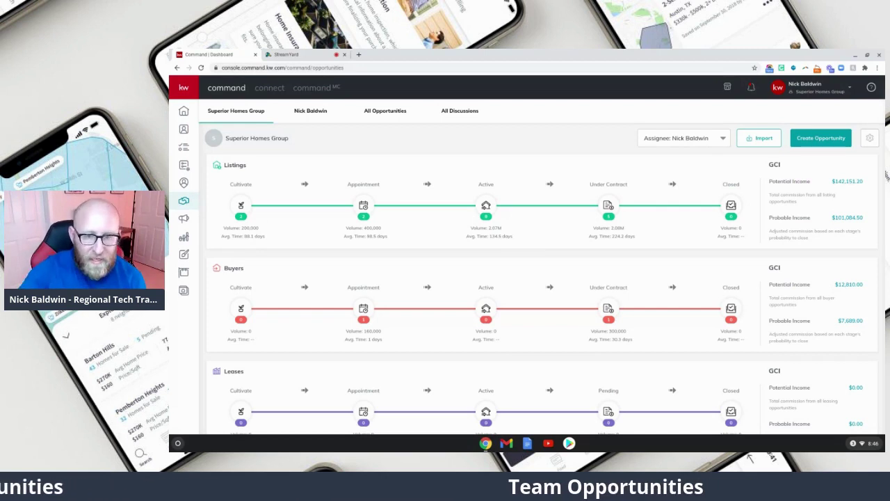
Start a Listing opportunity for Superior Homes Group with the moved contact as client, and close the form without creating it.
click(812, 138)
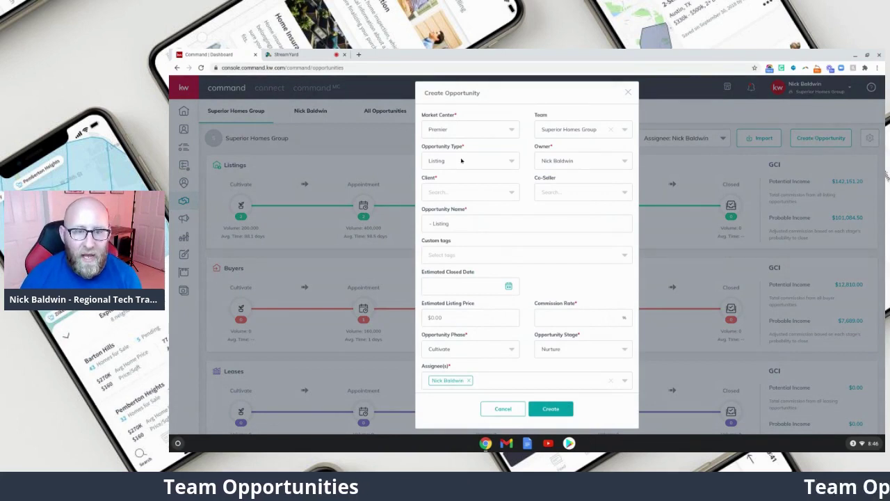
click(459, 192)
text(ja)
text(n doe)
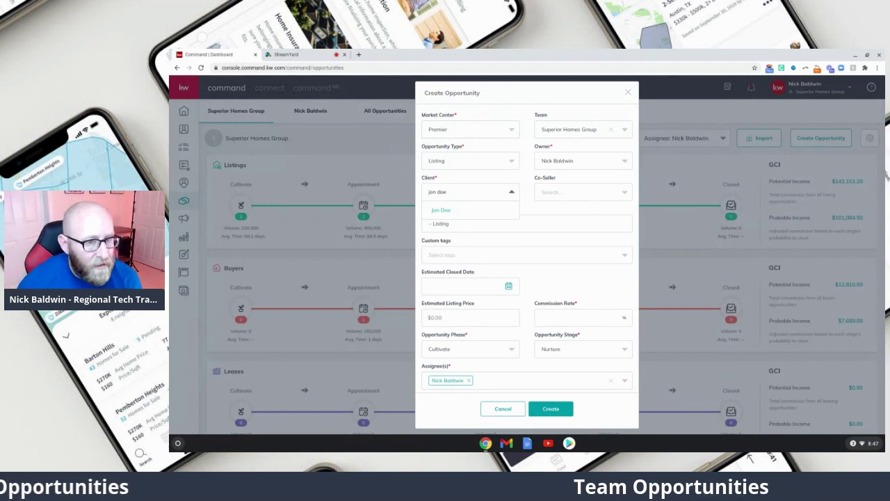
click(443, 213)
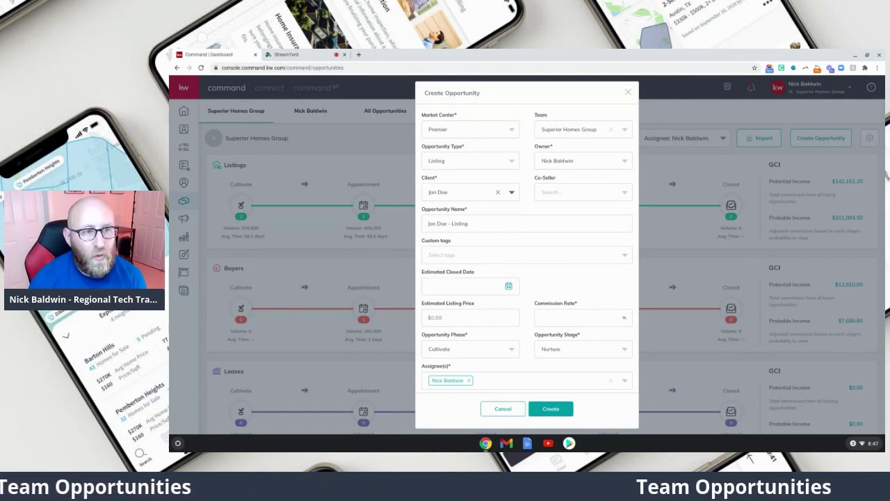
click(628, 93)
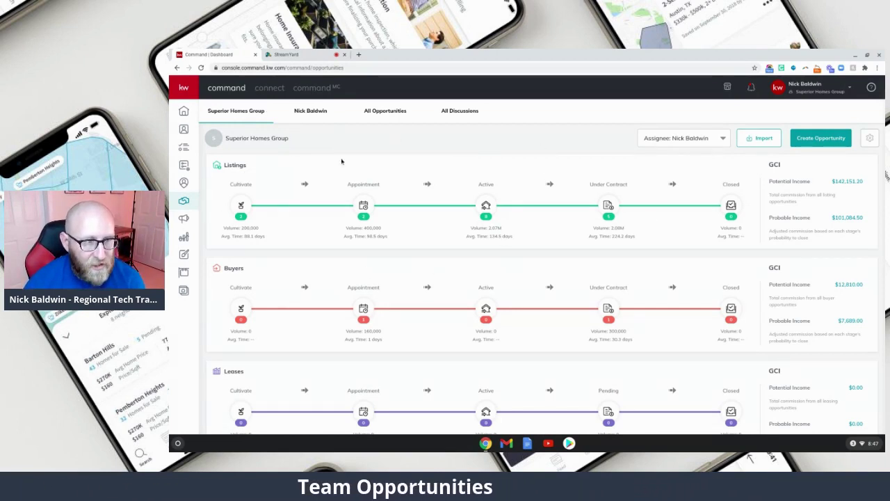
View the agent's personal opportunity pipelines and return to the Superior Homes Group pipelines.
click(309, 112)
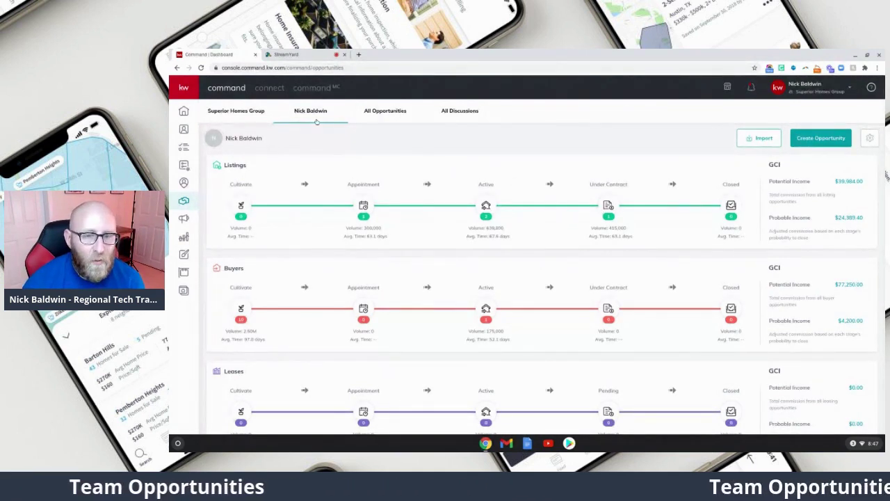
click(236, 111)
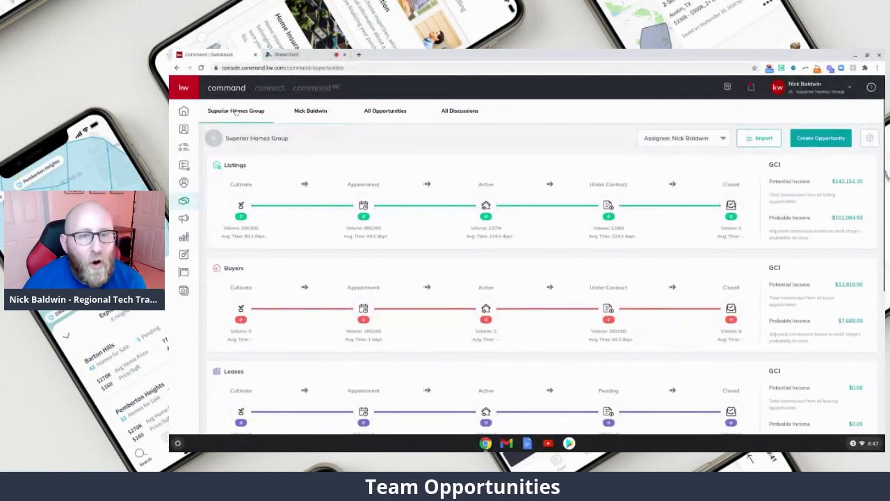